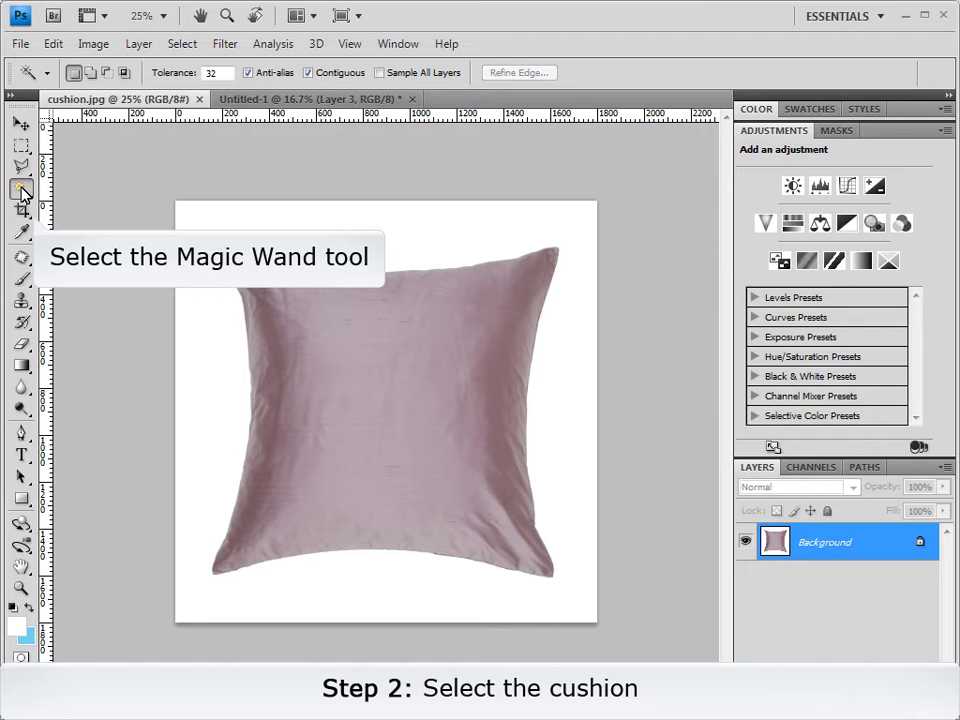
Select only the cushion by Magic Wand-selecting the white background with Contiguous, then inverting
left_click(309, 73)
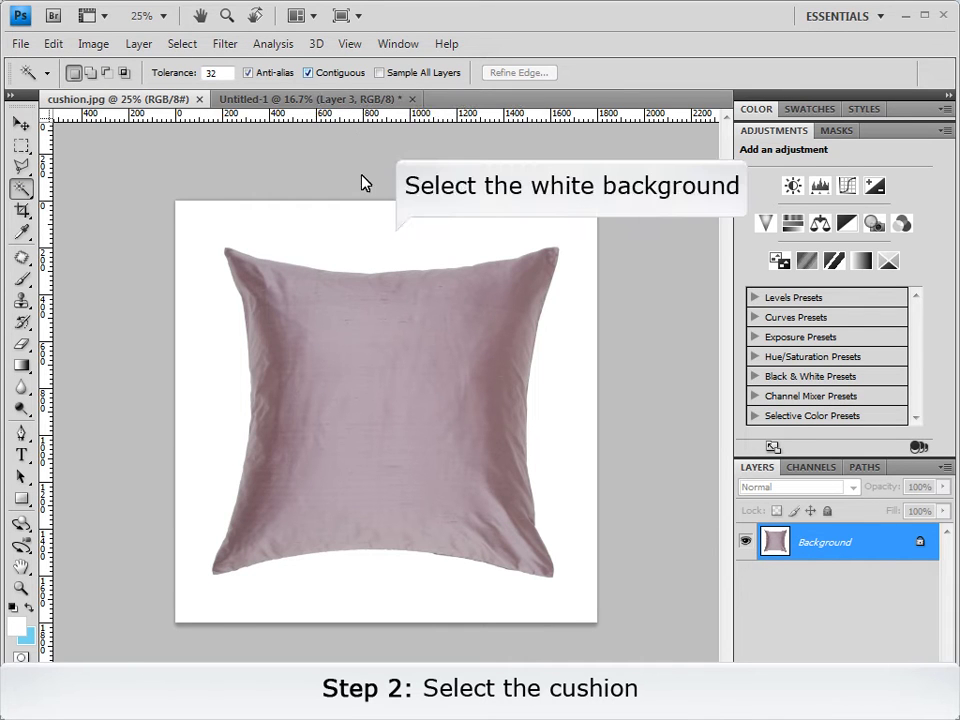
left_click(364, 228)
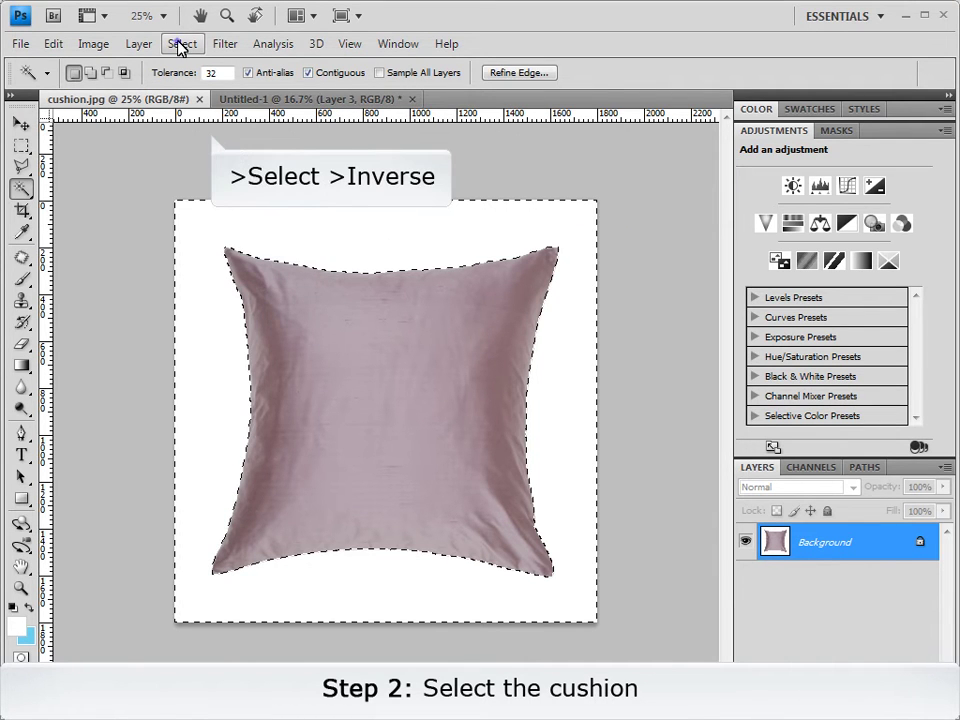
left_click(182, 44)
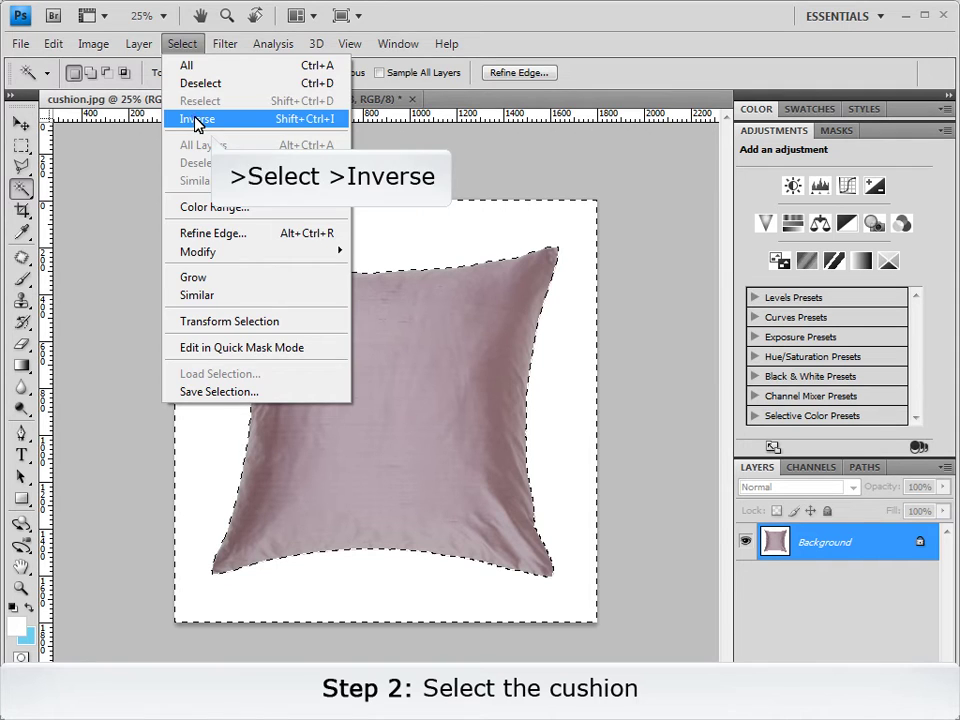
left_click(197, 119)
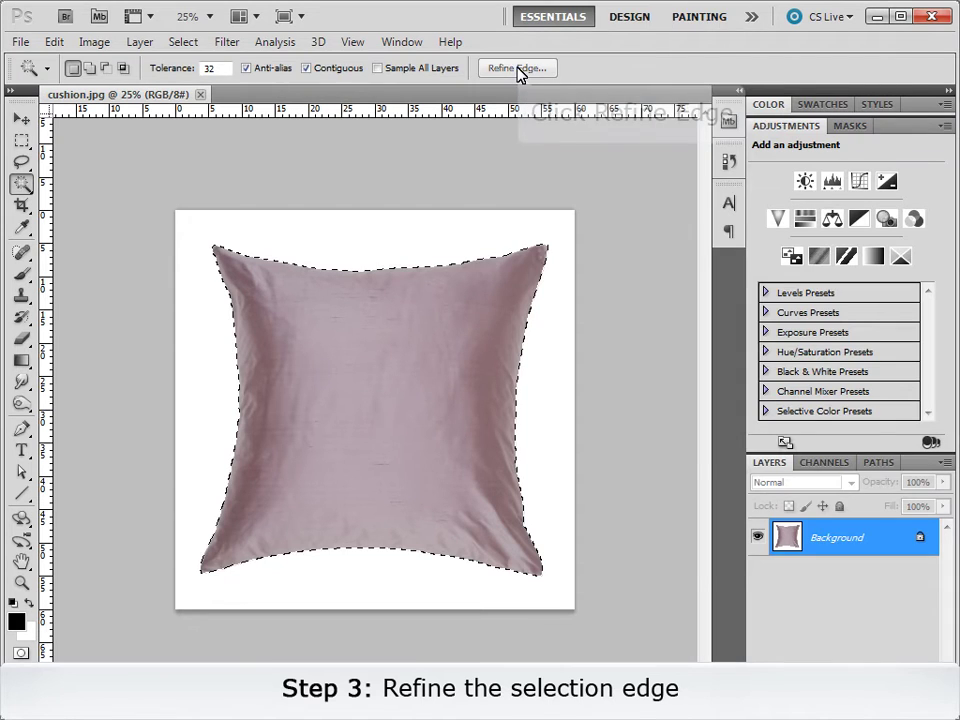
Refine the cushion selection edge: Smooth 19, Feather 2.6, Contrast 31, Shift Edge -35
left_click(518, 72)
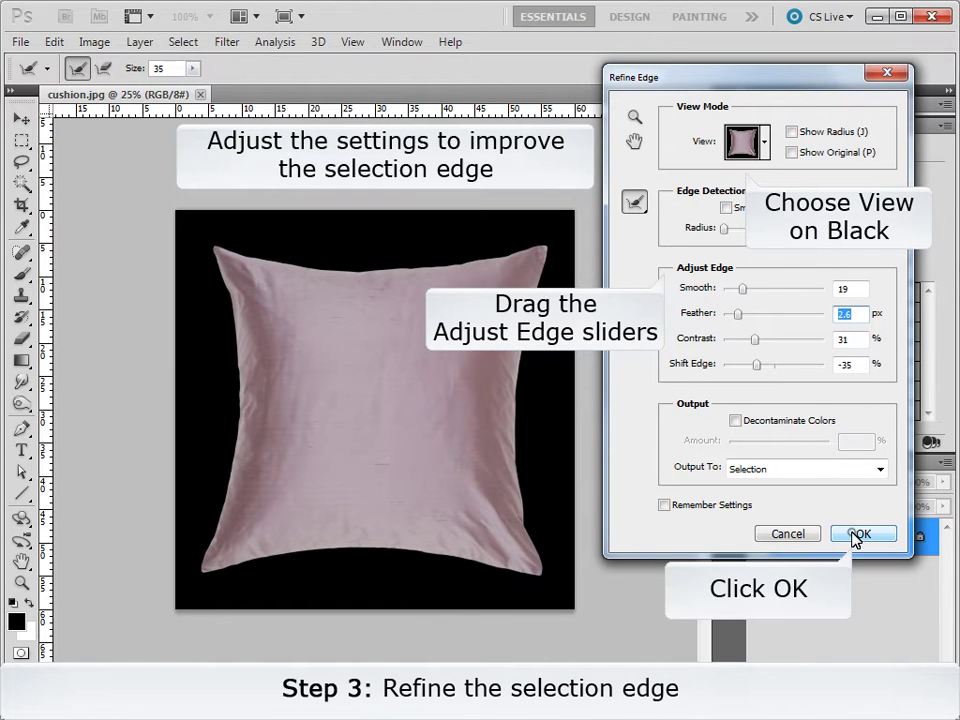
left_click(853, 535)
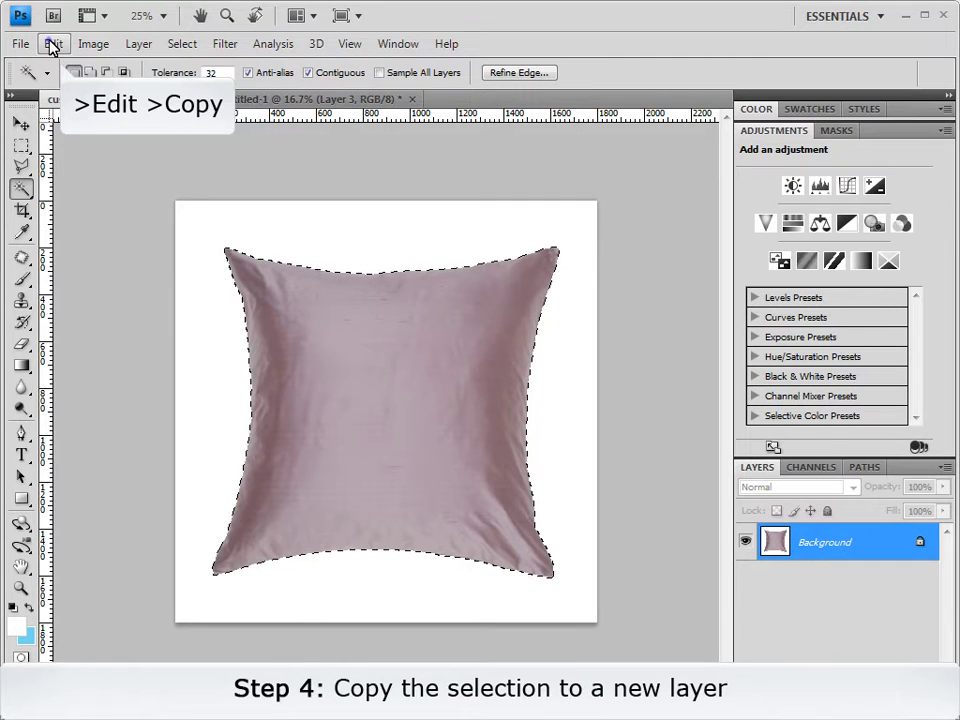
Copy and paste the cushion onto Layer 1, then hide the Background layer
left_click(50, 42)
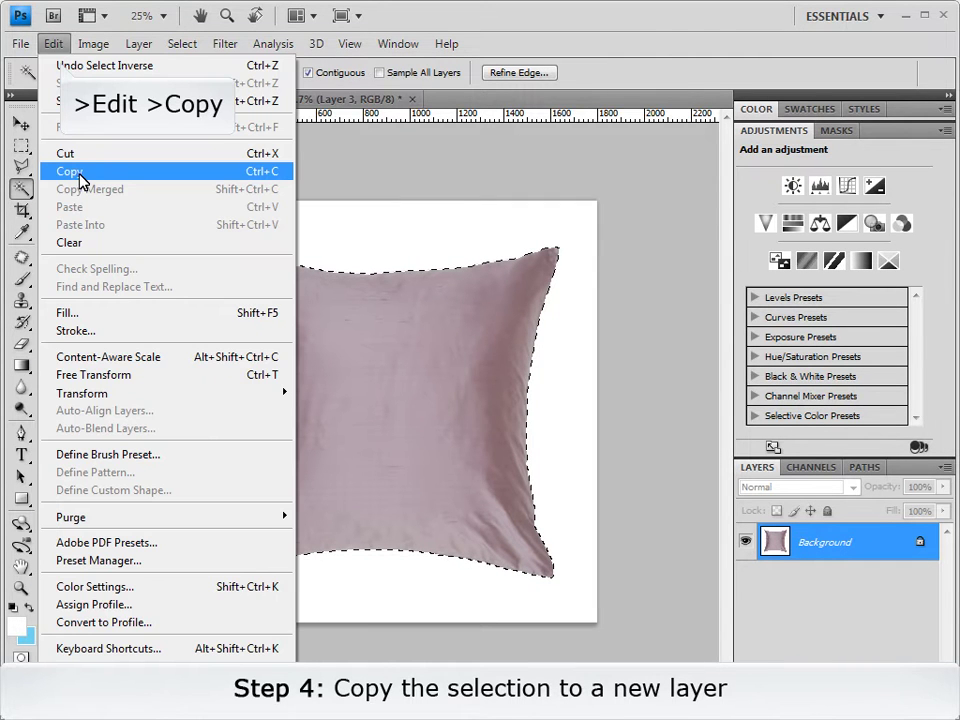
left_click(62, 172)
left_click(53, 46)
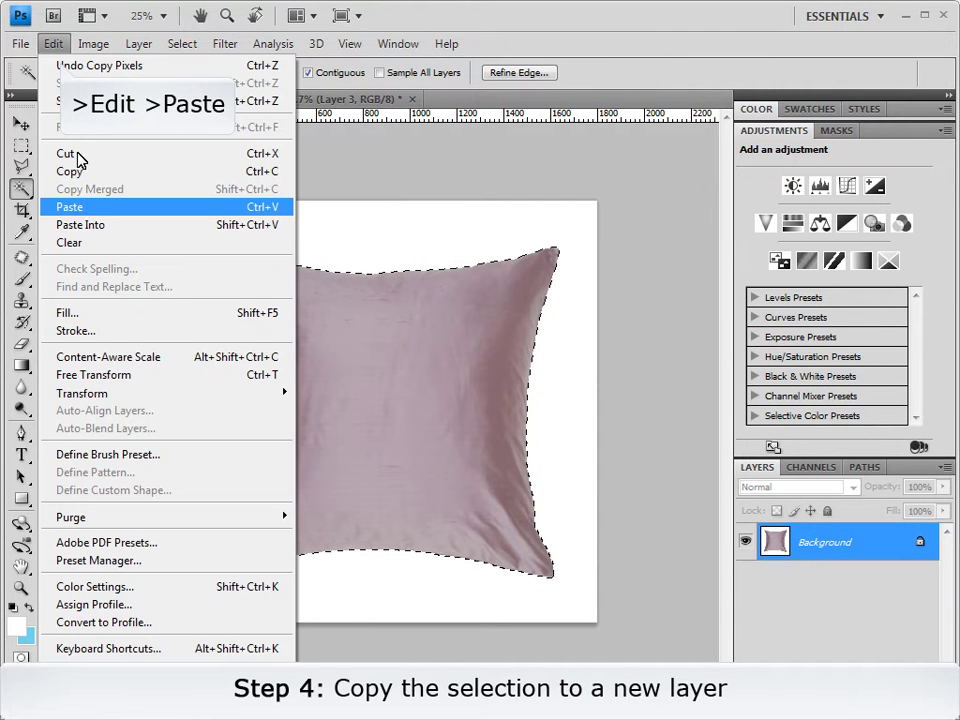
left_click(72, 207)
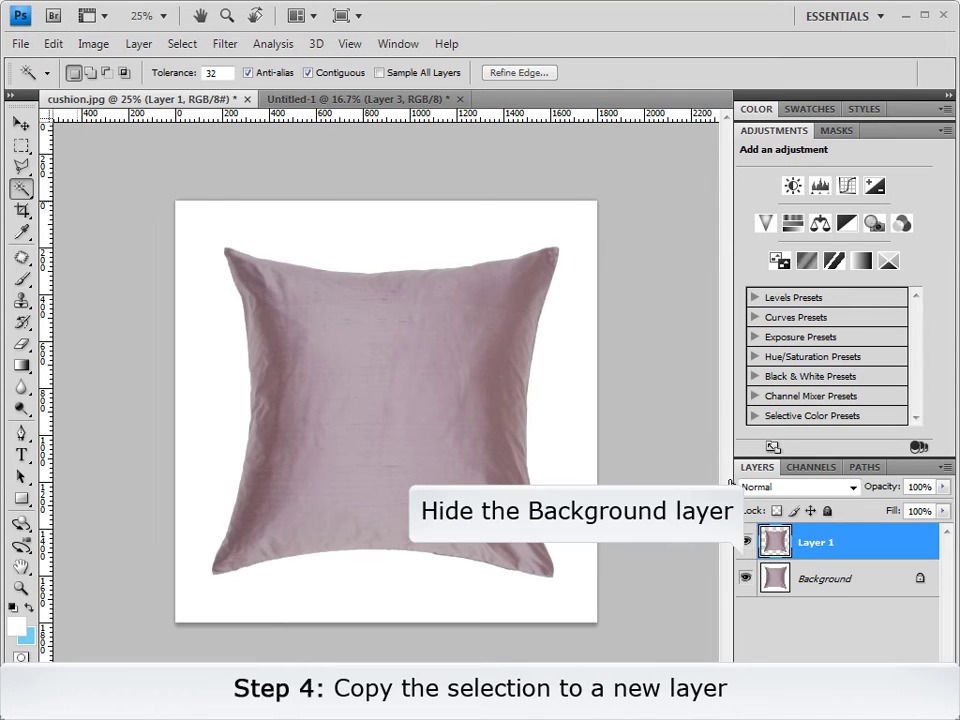
left_click(745, 580)
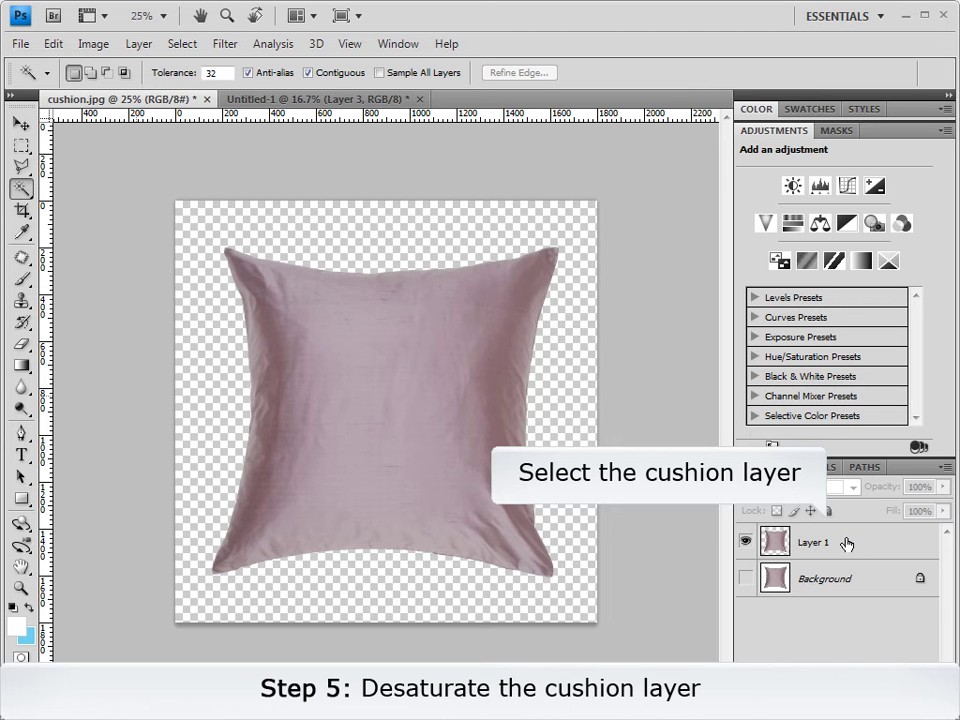
Desaturate the cushion layer and apply Levels with input values 97, 2.13 and 182
left_click(93, 43)
mouse_move(122, 92)
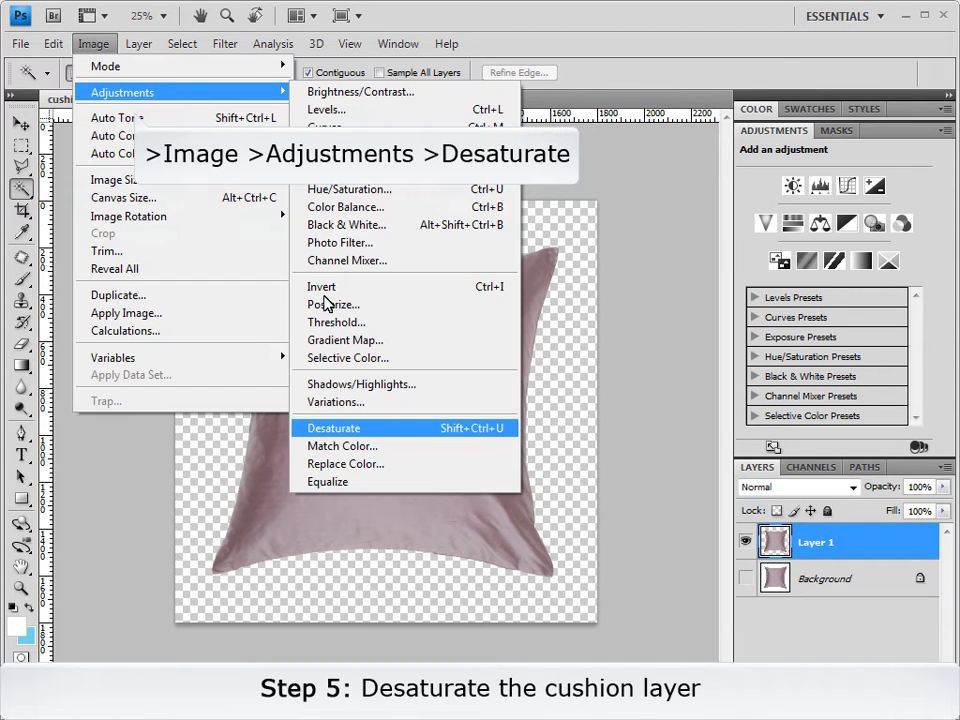
left_click(333, 428)
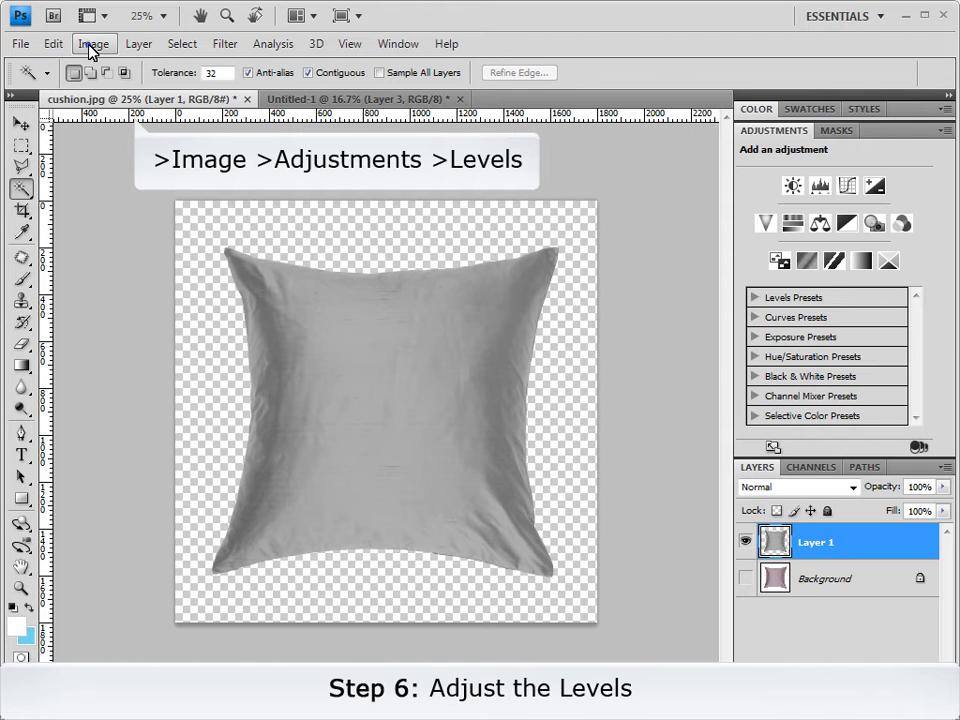
left_click(88, 44)
mouse_move(122, 92)
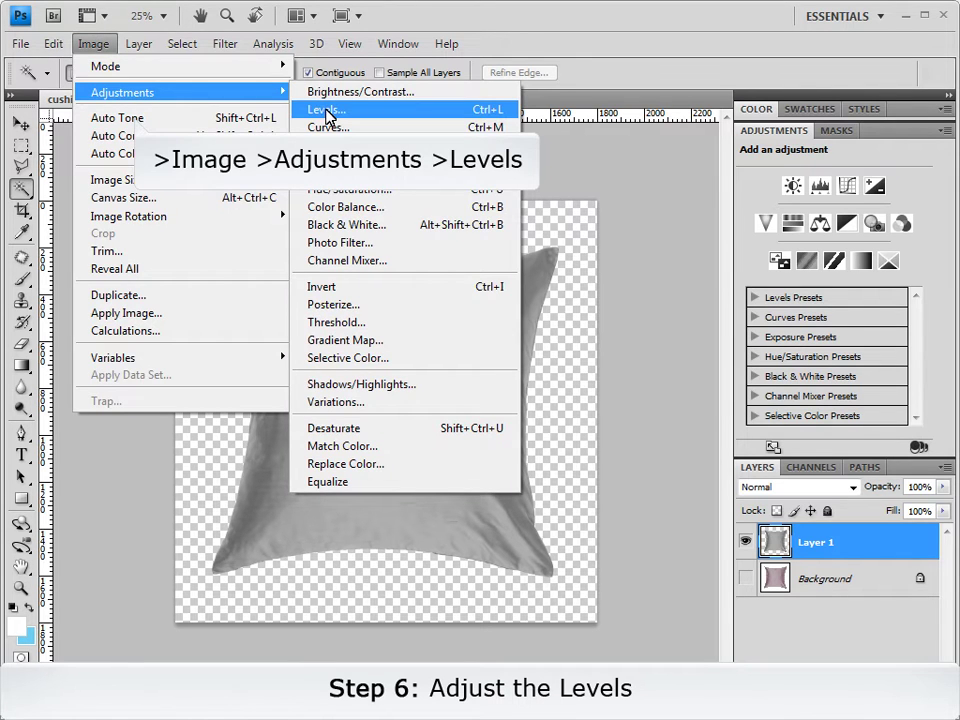
left_click(327, 113)
left_click_drag(808, 406, 747, 407)
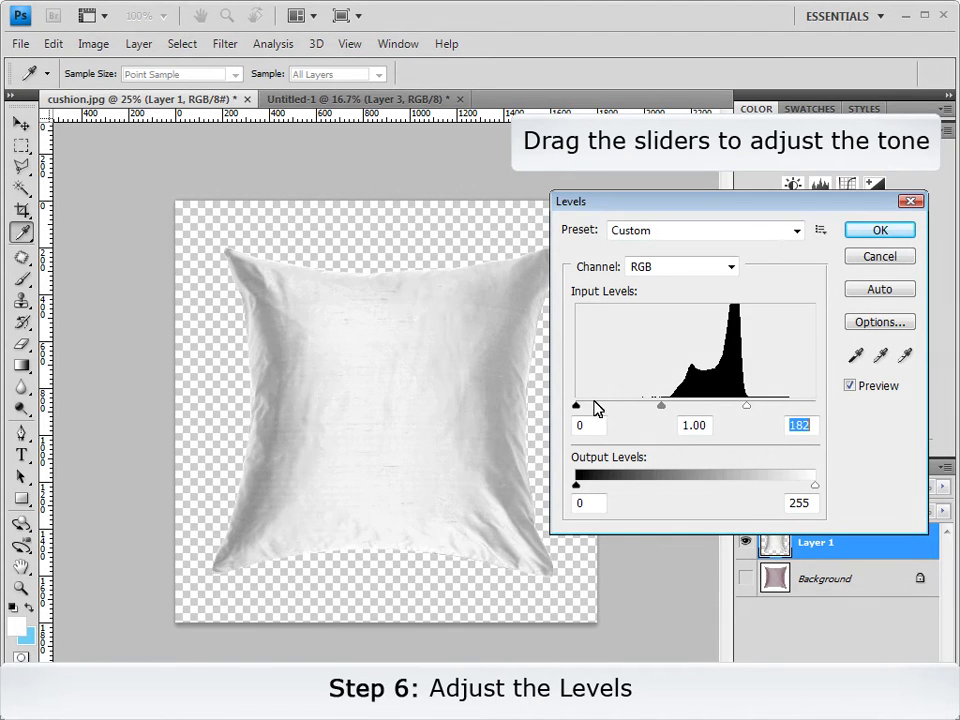
mouse_move(590, 406)
left_mouse_down()
mouse_move(718, 406)
mouse_move(686, 410)
left_mouse_up()
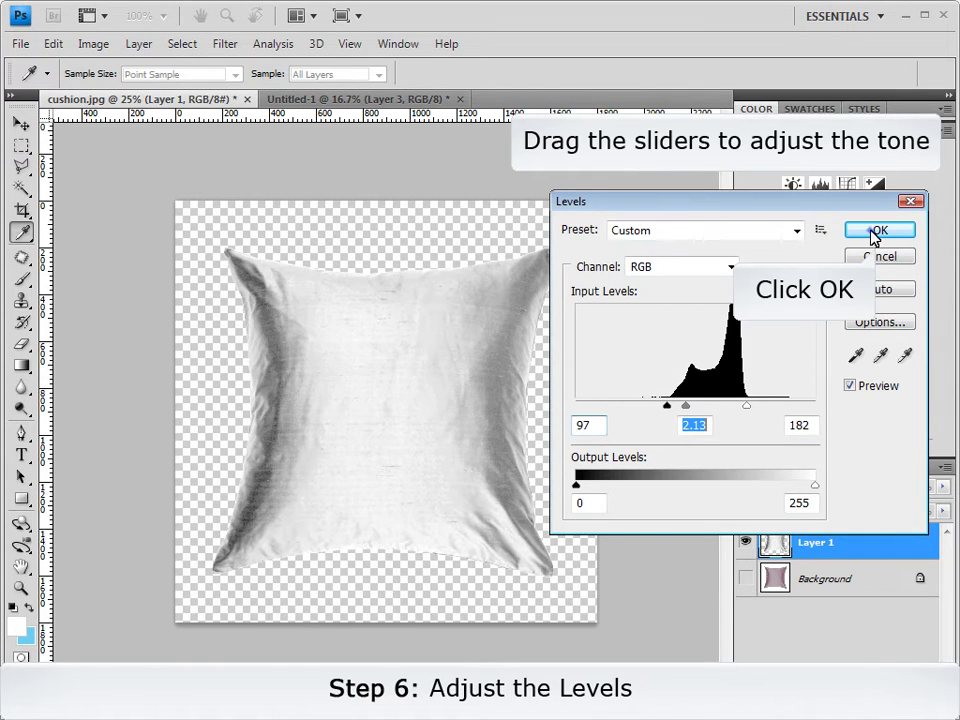
left_click(875, 232)
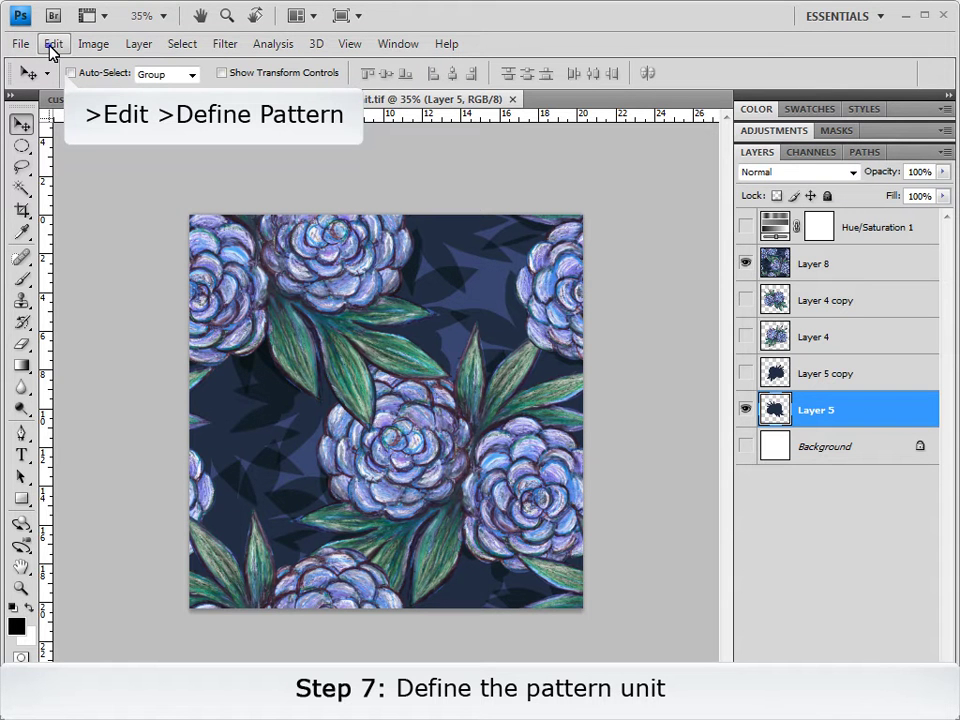
Define the blue floral tile as a new pattern with the default name
left_click(52, 44)
left_click(133, 472)
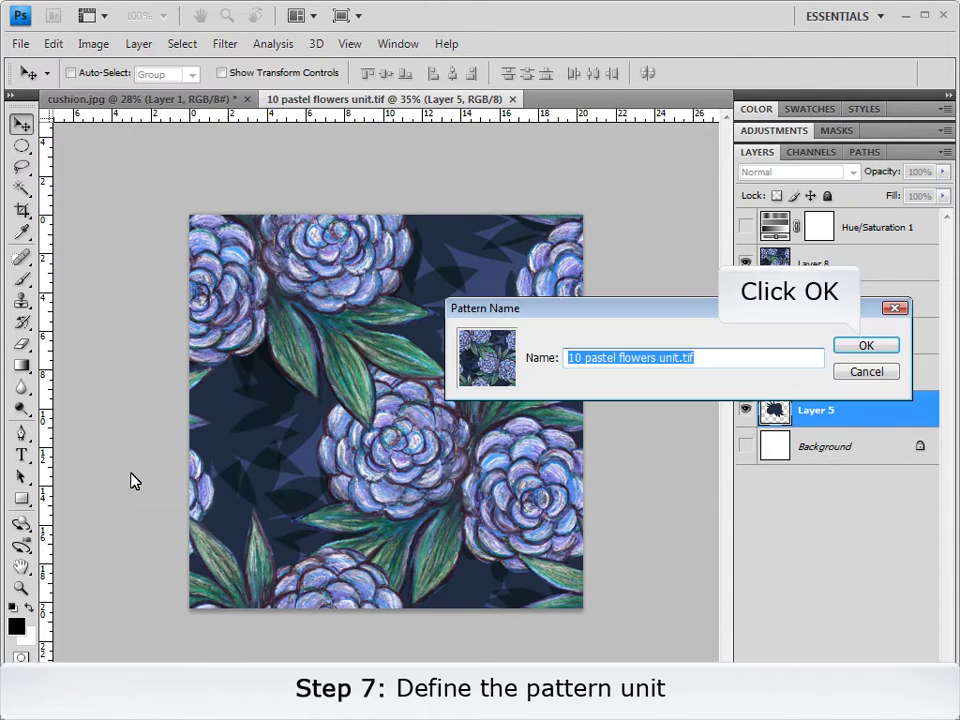
left_click(864, 346)
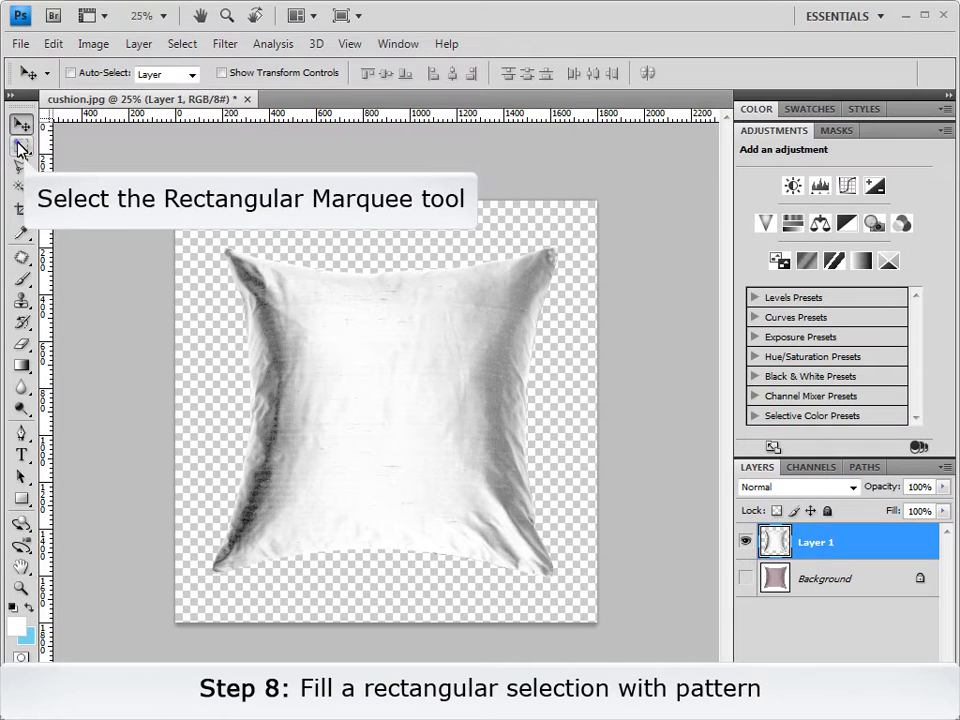
Marquee a rectangle around the cushion and create a Pattern Fill 1 layer in it
left_click(20, 146)
mouse_move(208, 237)
left_mouse_down()
mouse_move(447, 424)
mouse_move(561, 590)
mouse_move(568, 583)
left_mouse_up()
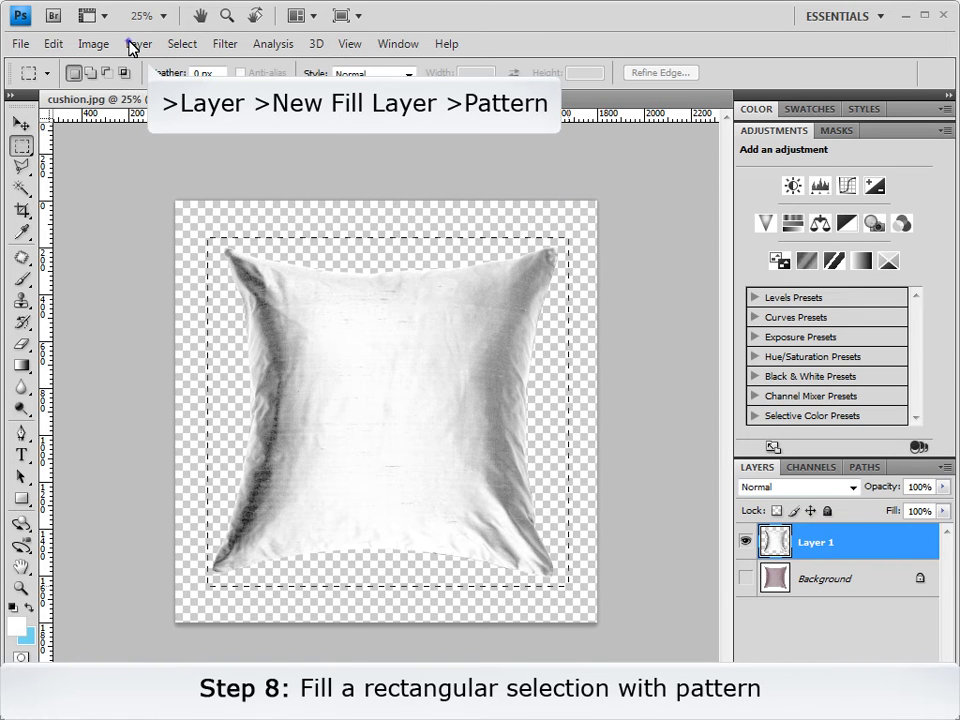
left_click(134, 44)
left_click(380, 225)
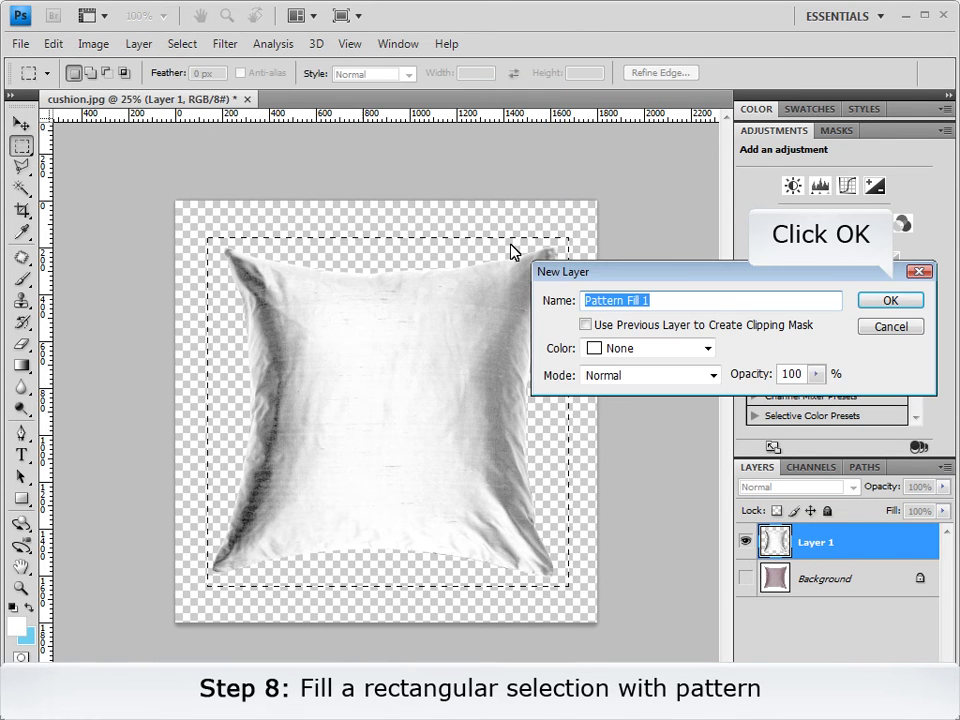
left_click(890, 301)
Fill it with the blue floral pattern at 75% scale, repositioned within the rectangle
left_click(655, 345)
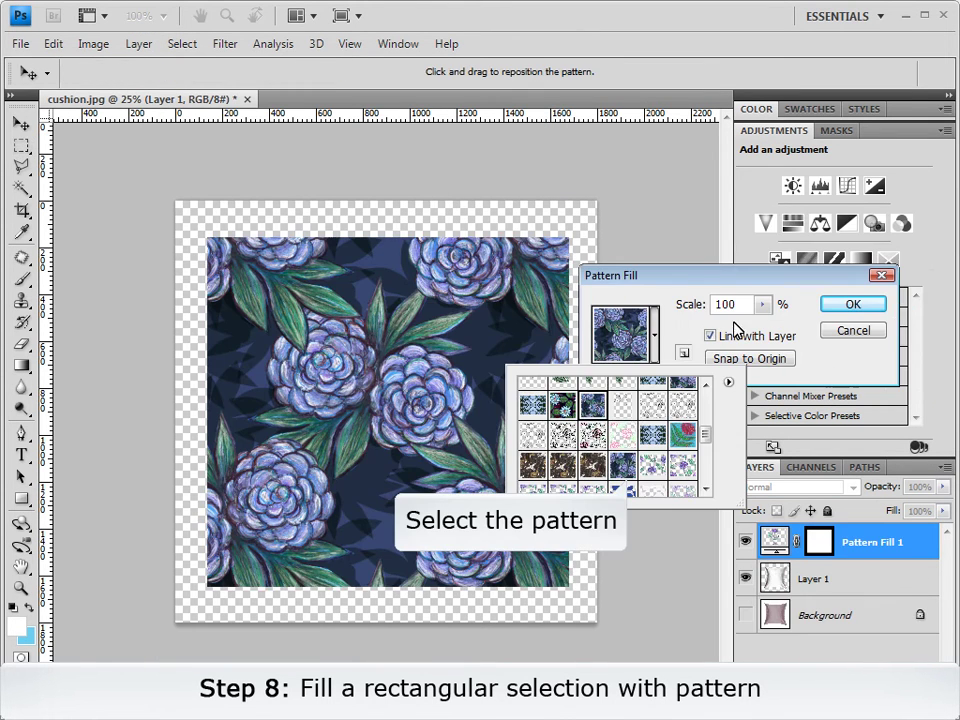
double_click(622, 466)
type("75")
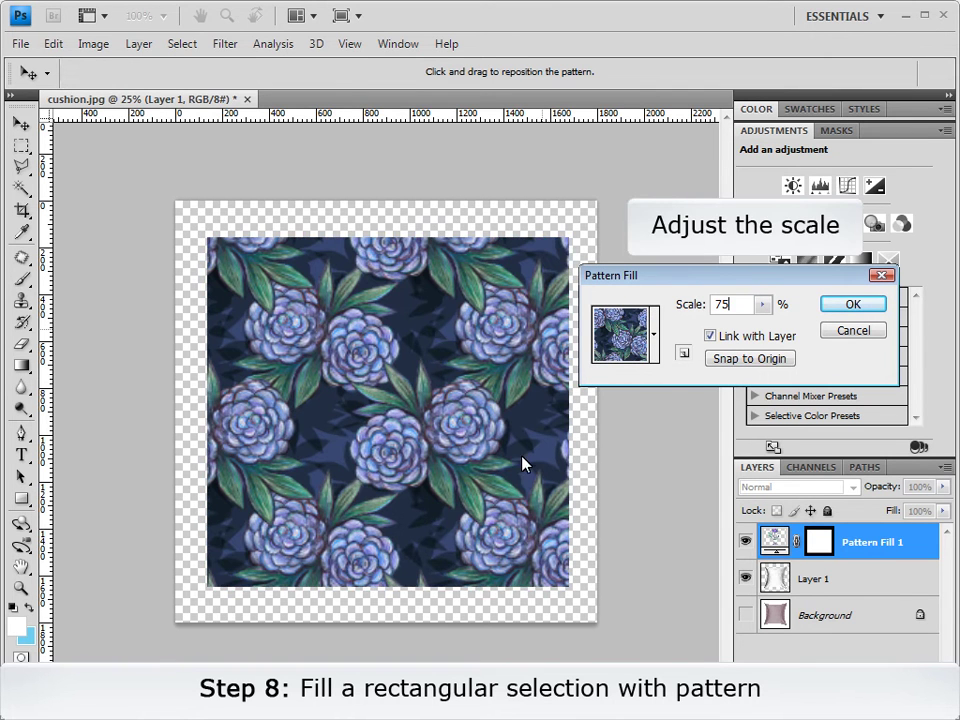
left_click_drag(400, 424, 366, 393)
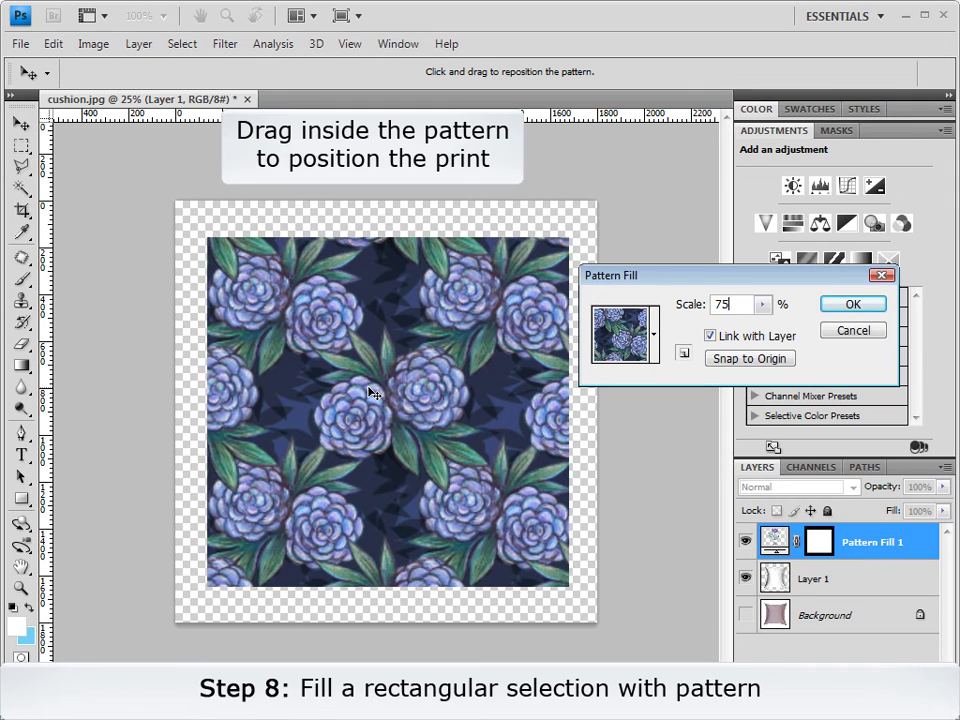
left_click(852, 305)
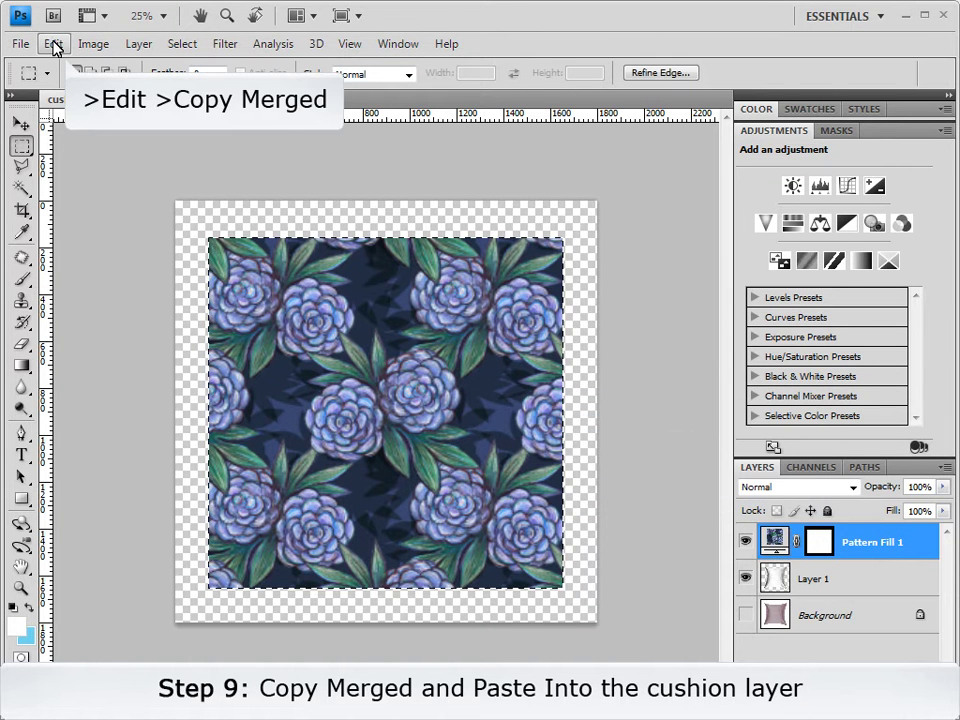
Paste the floral pattern into the cushion outline on new Layer 2, hiding Pattern Fill 1
left_click(53, 44)
left_click(104, 191)
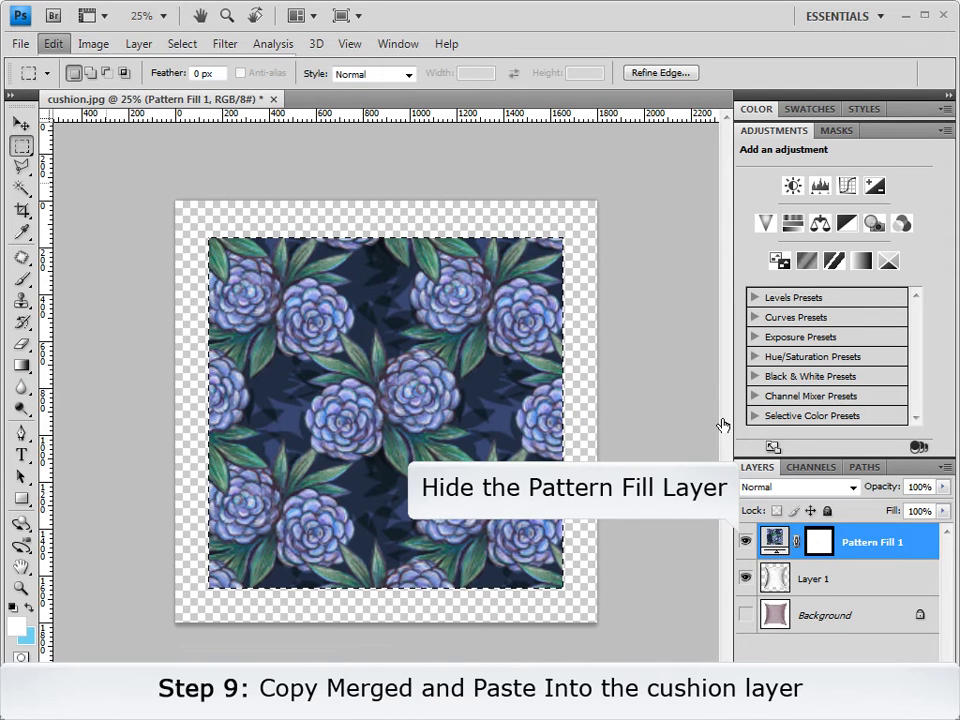
left_click(745, 541)
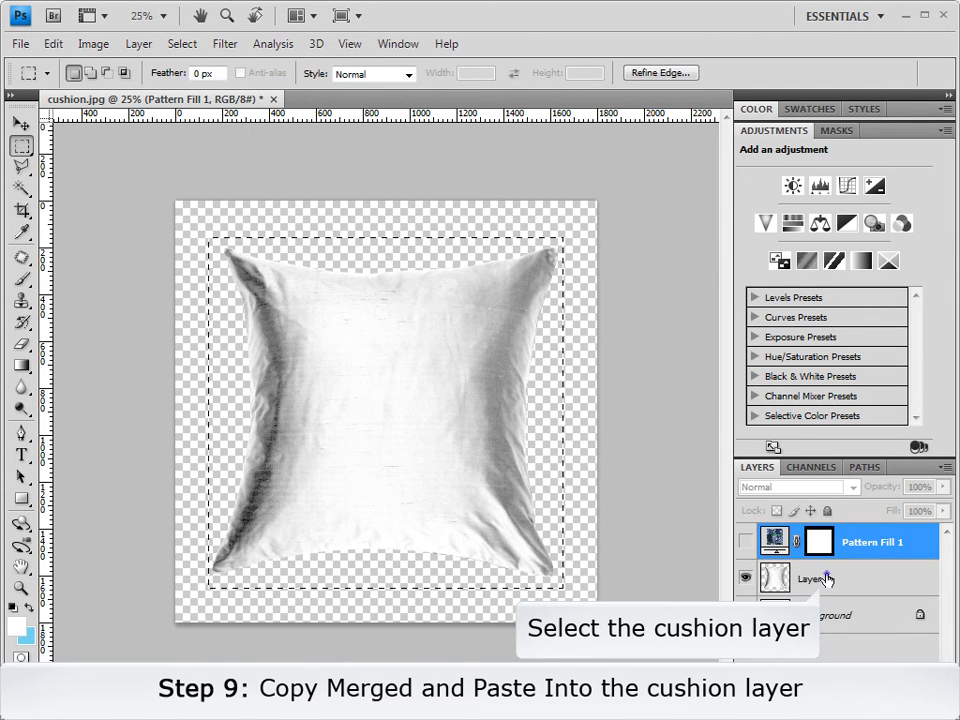
left_click(778, 580)
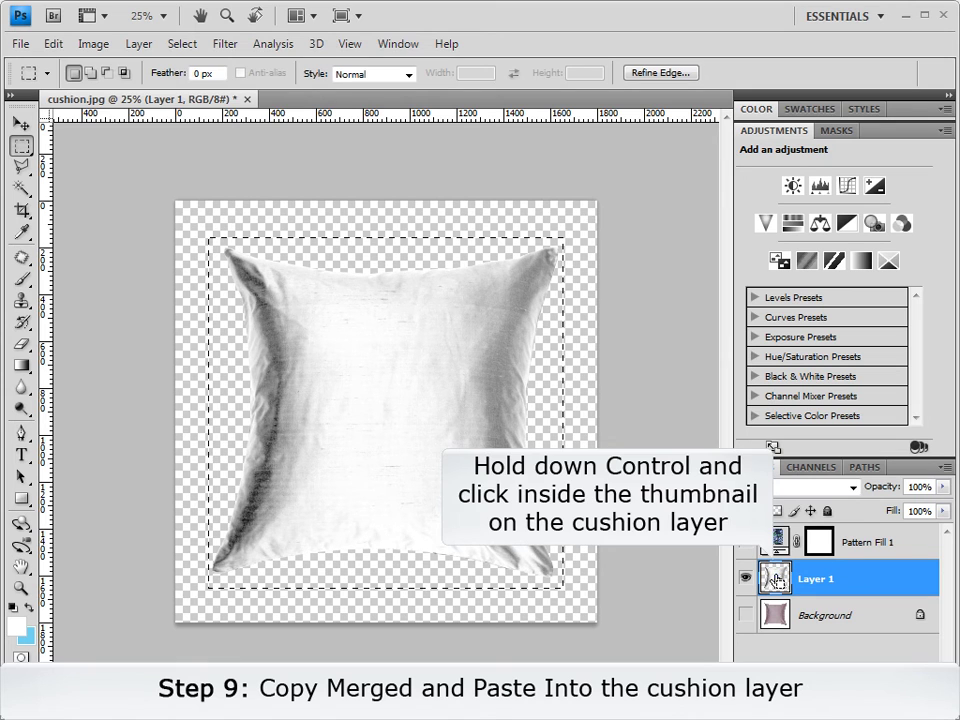
left_click(778, 578, "ctrl")
left_click(51, 44)
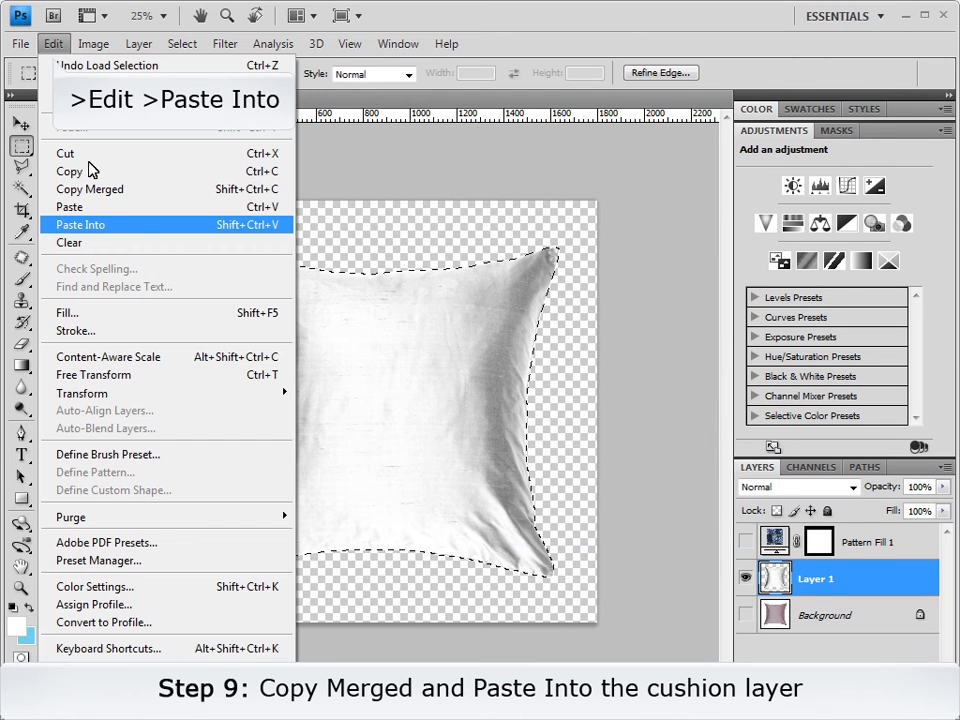
left_click(93, 228)
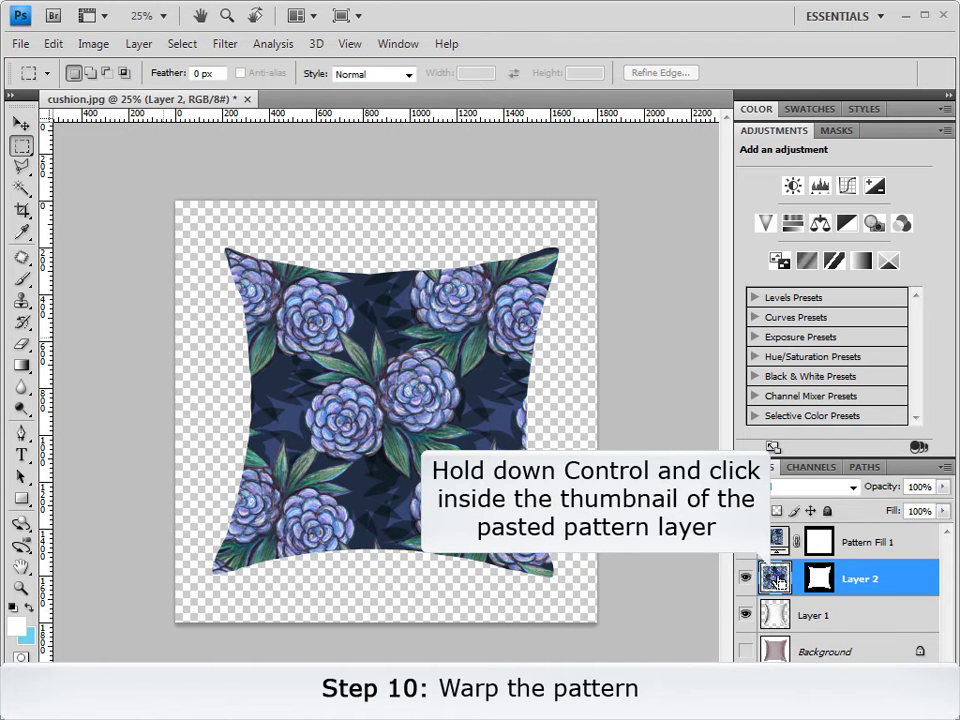
Warp the Layer 2 pattern, bending its top edge down and pulling its right side inward
left_click(777, 580, "ctrl")
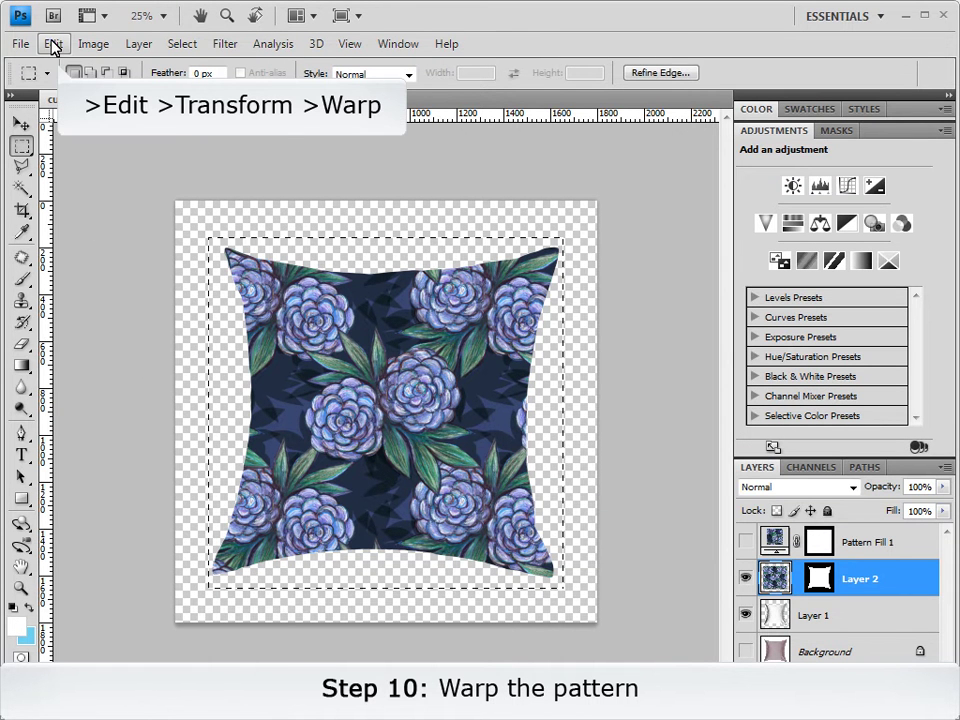
left_click(52, 43)
left_click(325, 507)
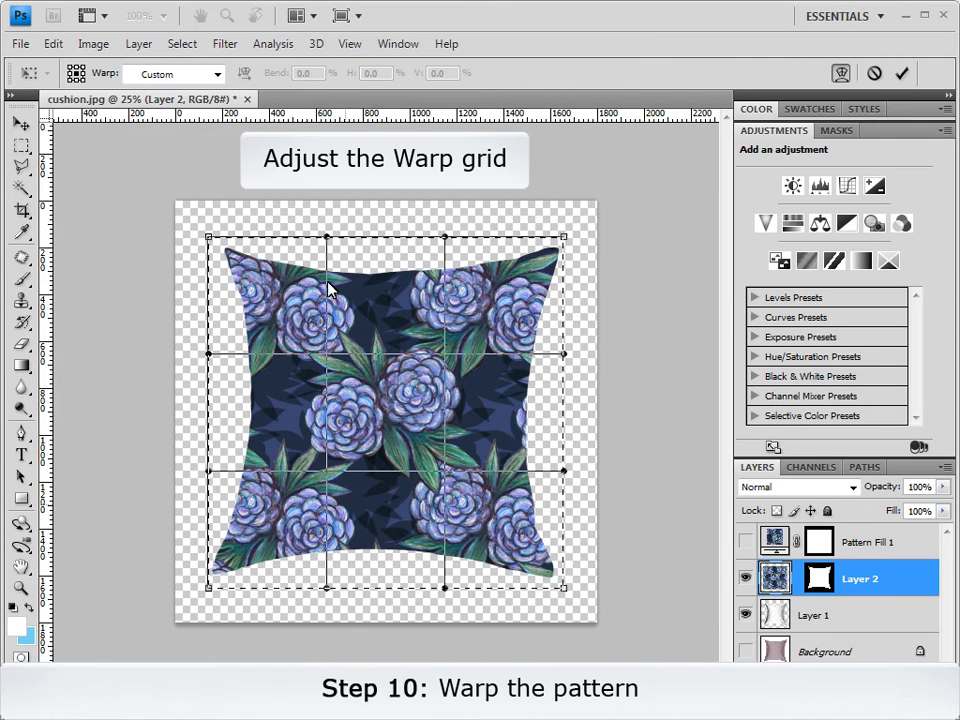
left_click_drag(329, 249, 443, 250)
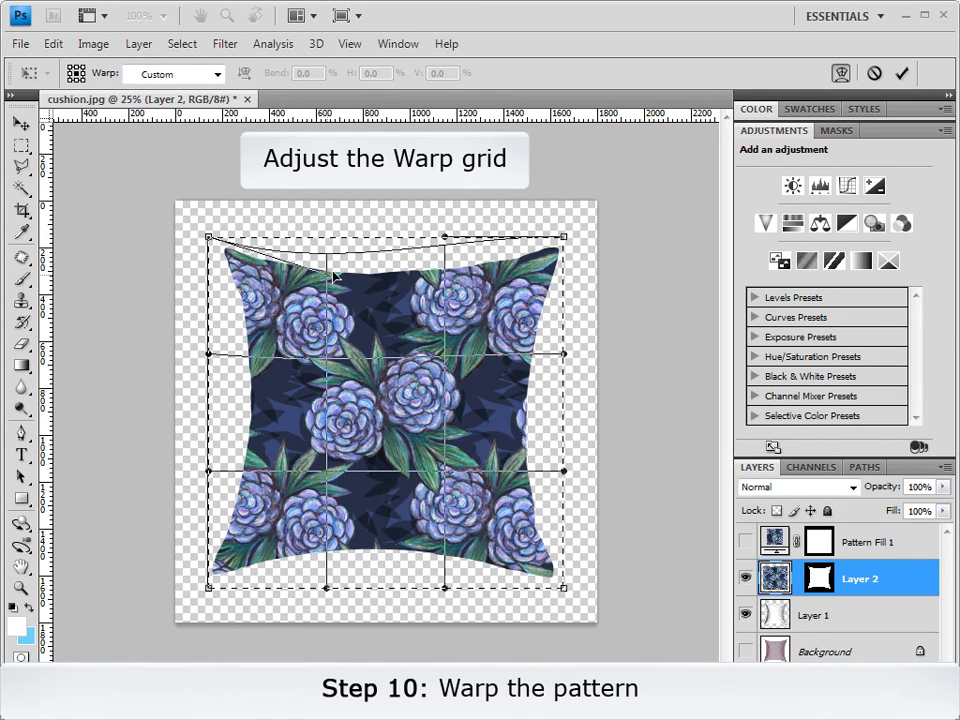
left_click_drag(445, 256, 440, 266)
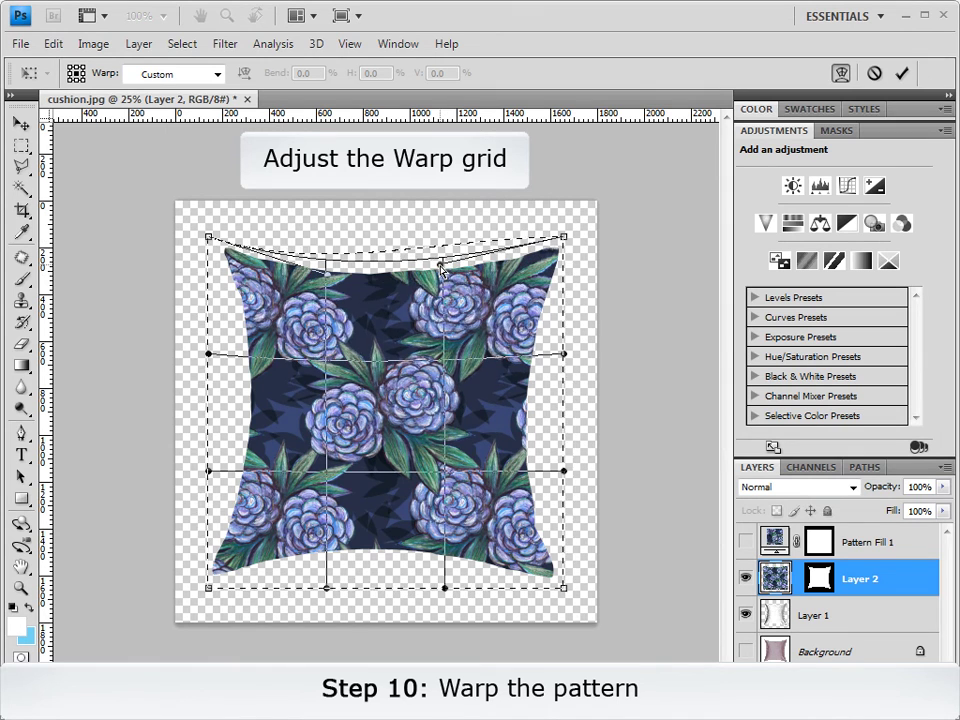
left_click_drag(557, 358, 534, 360)
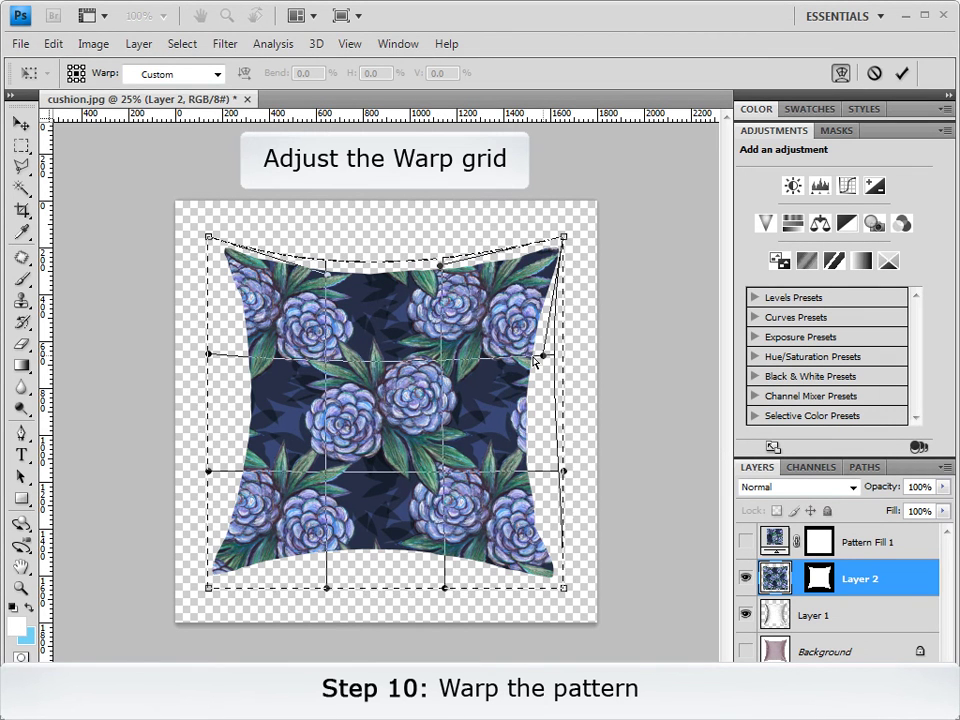
left_click_drag(555, 472, 530, 481)
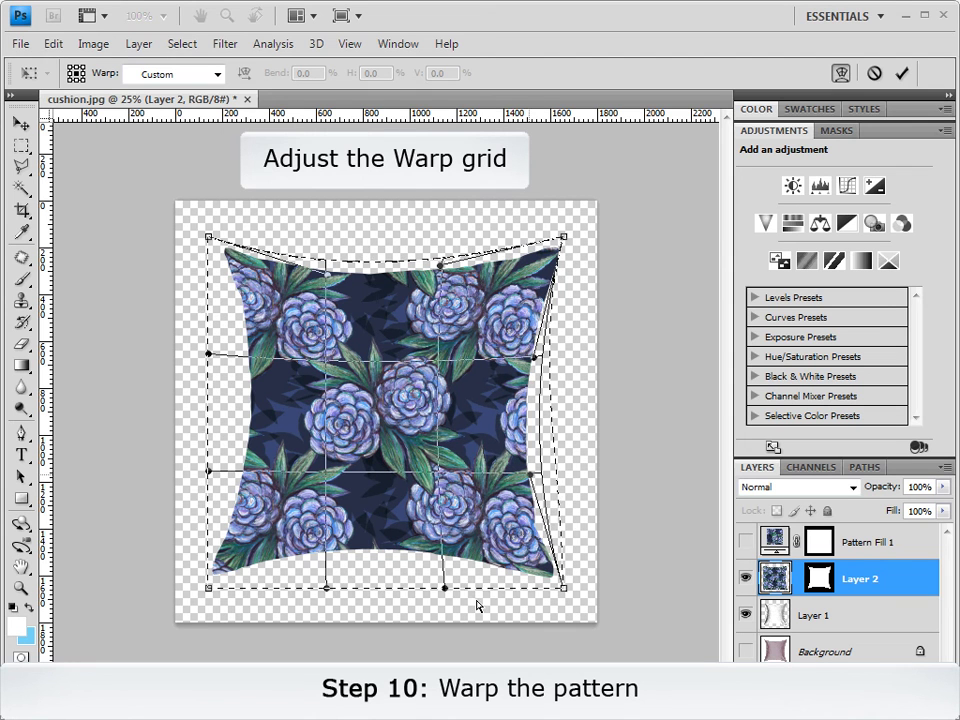
Pull the bottom and left edges inward, stretch two corners outward, and commit the warp
left_click_drag(443, 584, 443, 558)
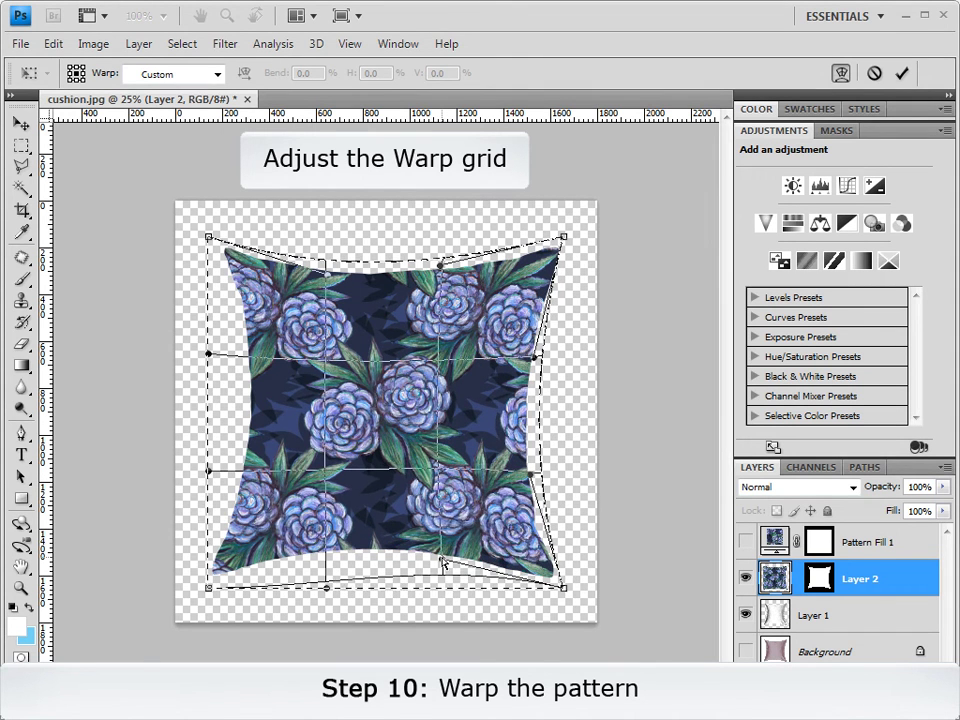
left_click_drag(329, 589, 325, 563)
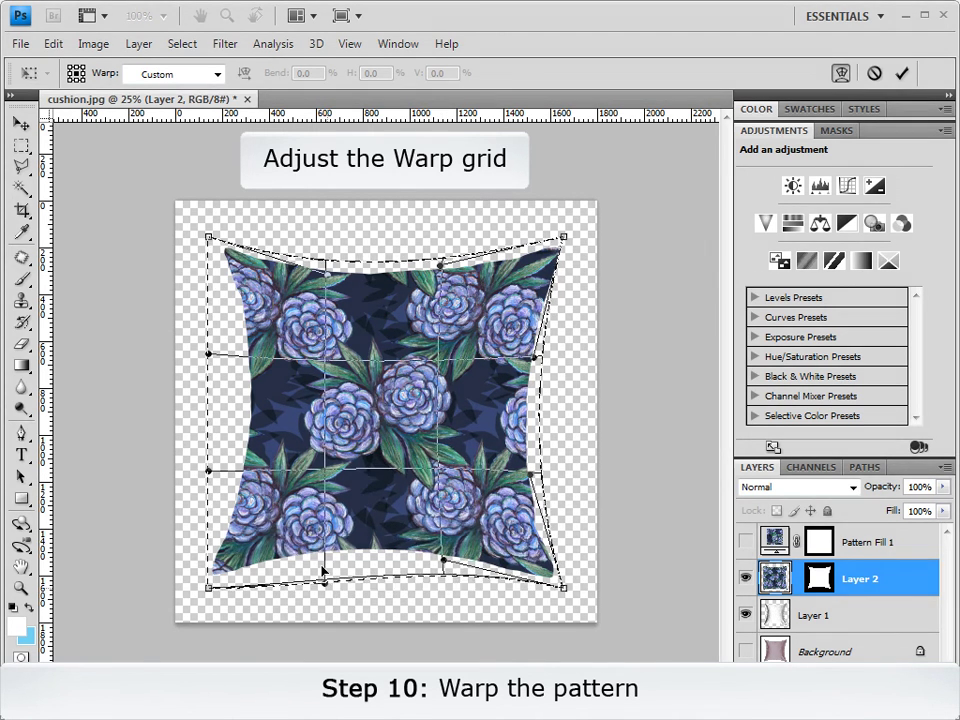
left_click_drag(208, 470, 243, 470)
left_click_drag(208, 354, 245, 362)
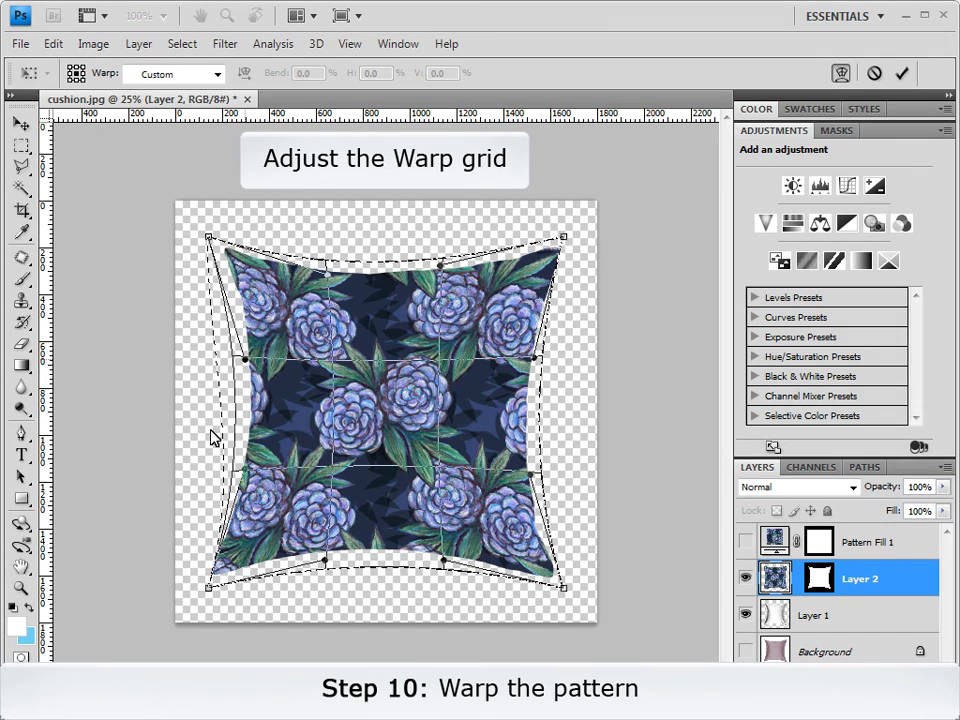
left_click_drag(198, 590, 187, 588)
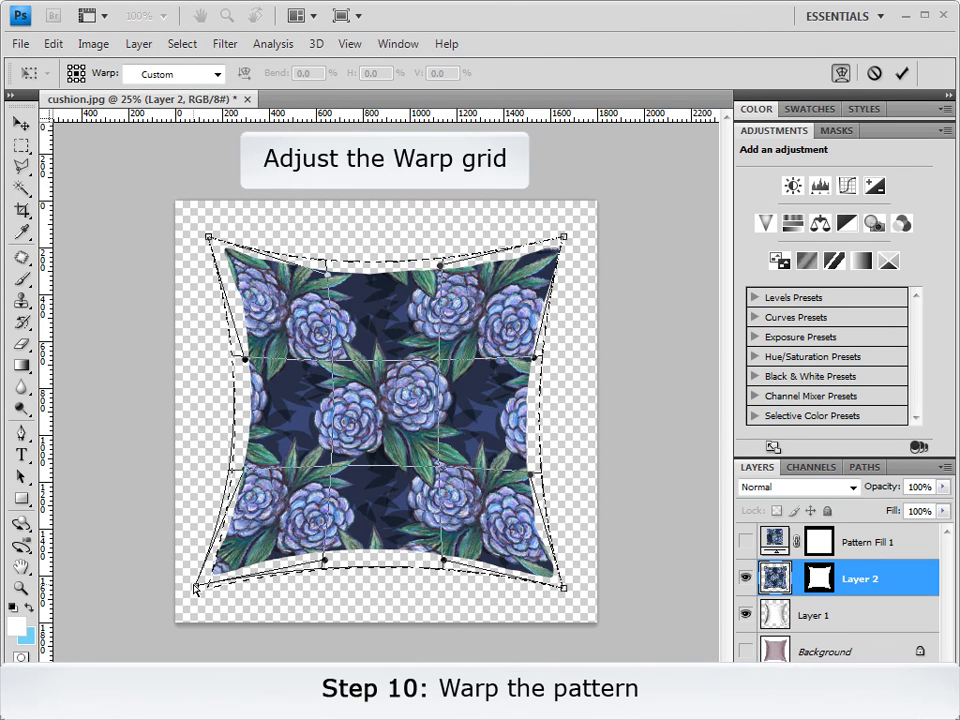
left_click_drag(571, 237, 589, 235)
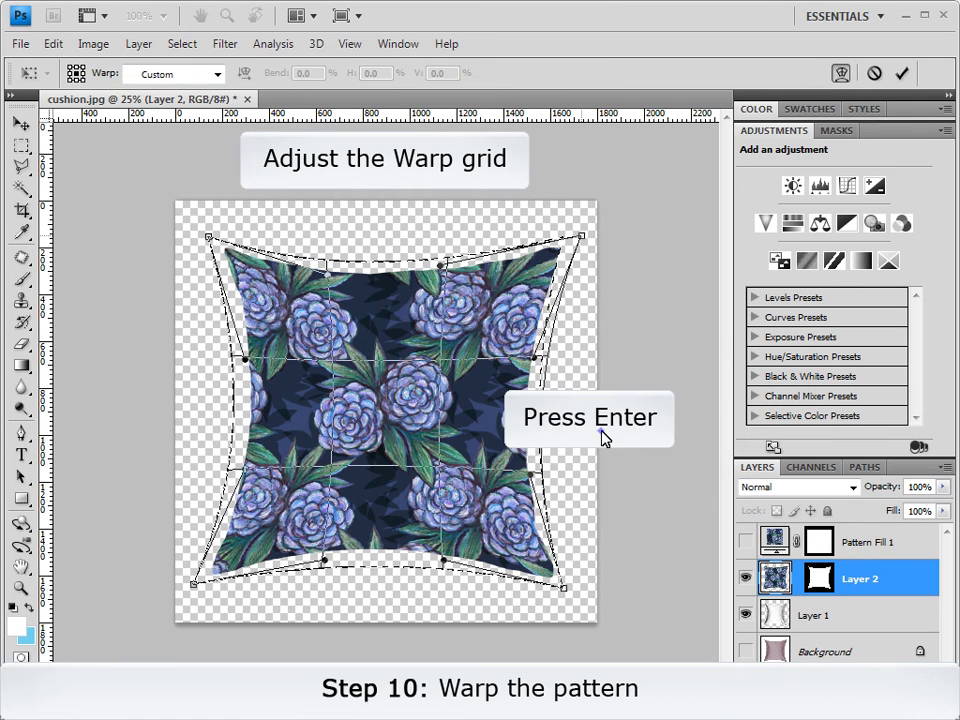
key("Return")
Deselect and set Layer 2's blending mode to Multiply
left_click(182, 44)
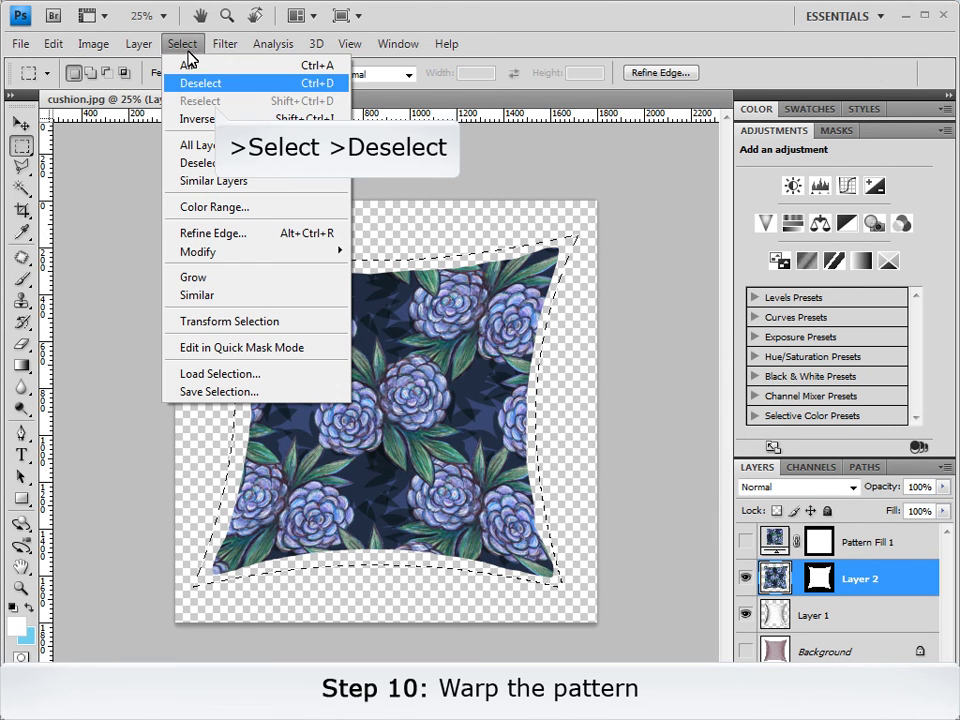
left_click(200, 84)
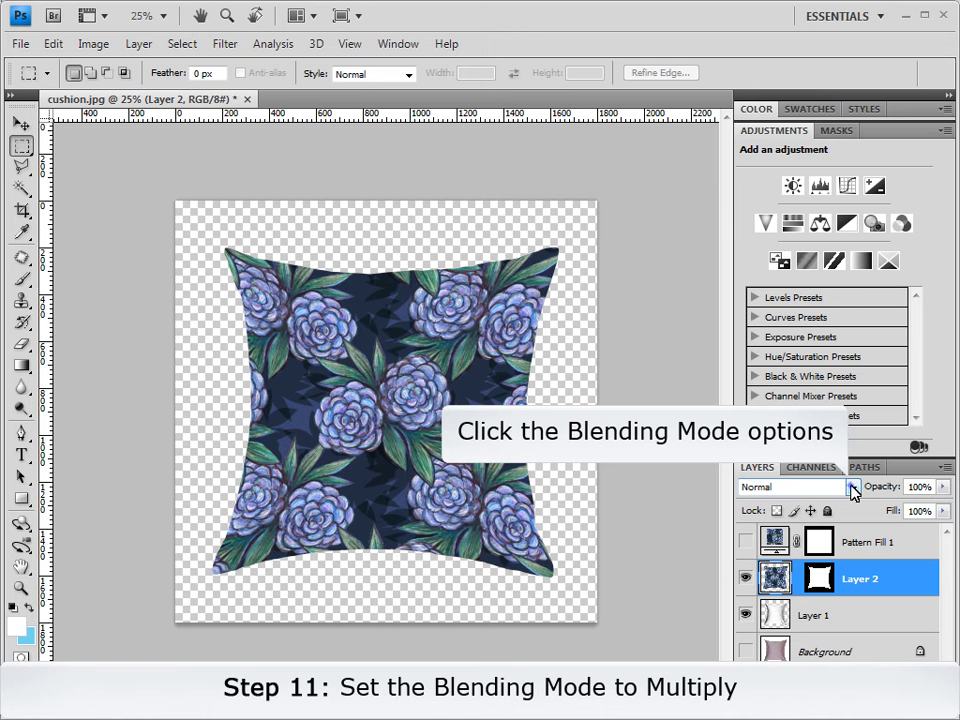
left_click(852, 487)
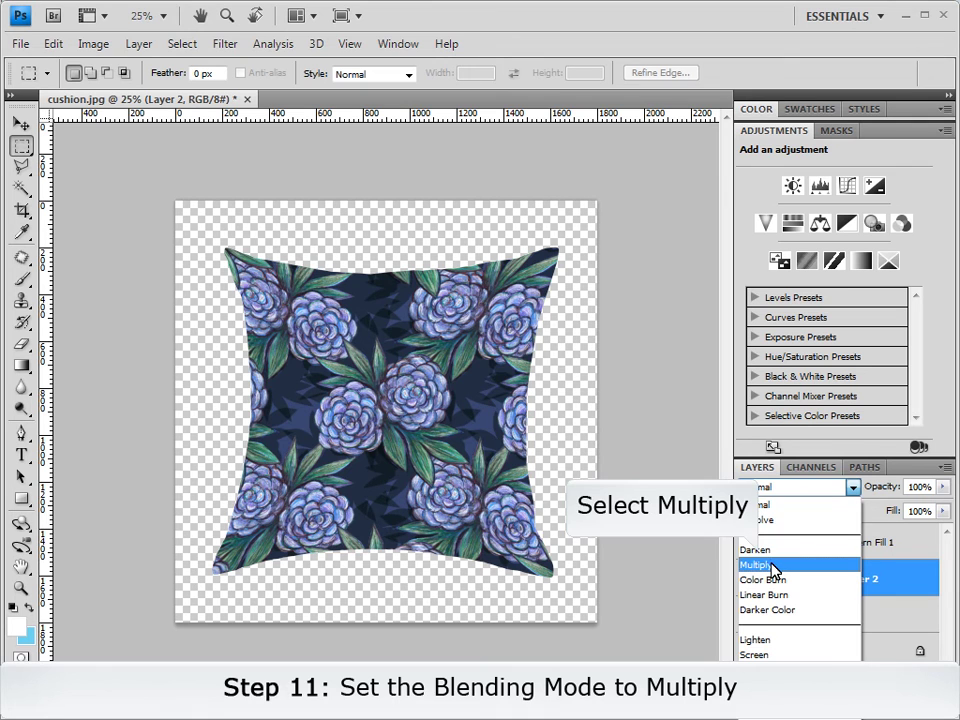
left_click(756, 565)
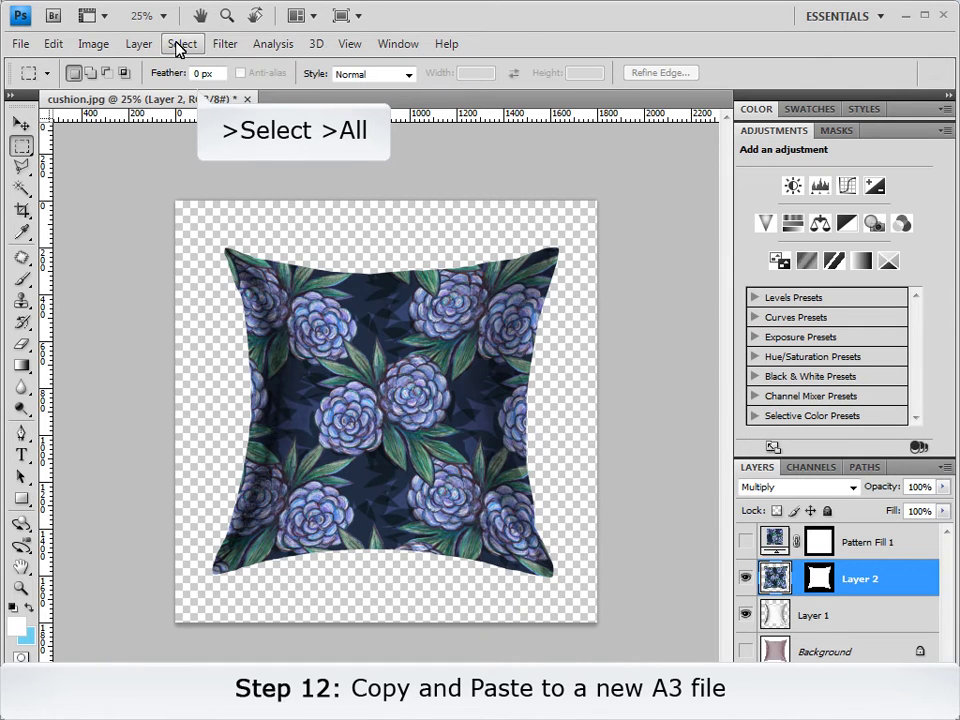
Select the whole canvas and Copy Merged the combined cushion image
left_click(181, 45)
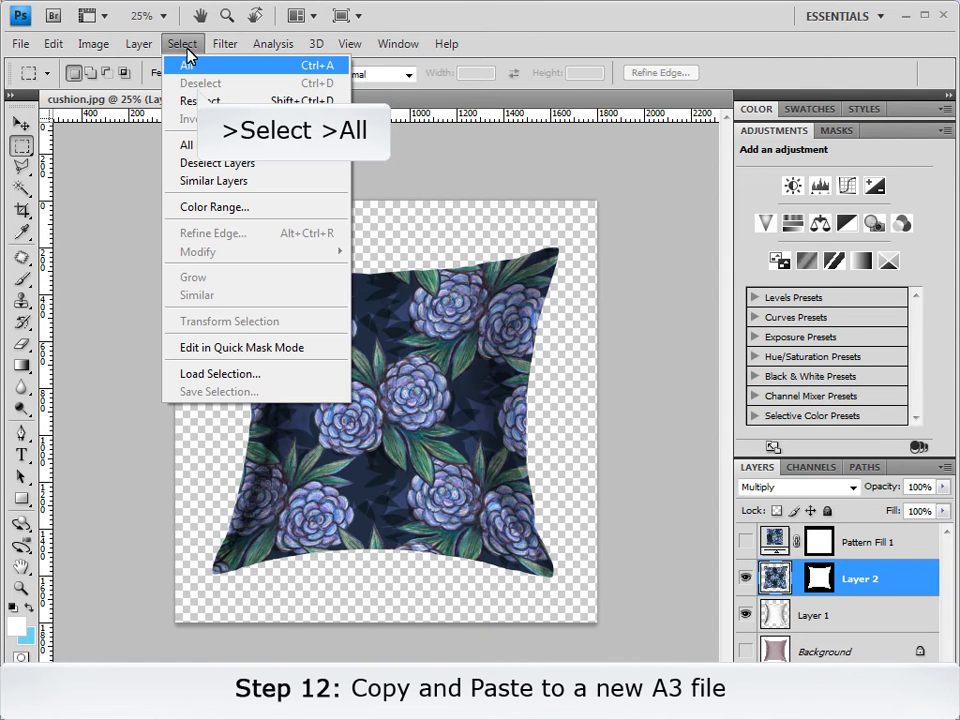
left_click(191, 73)
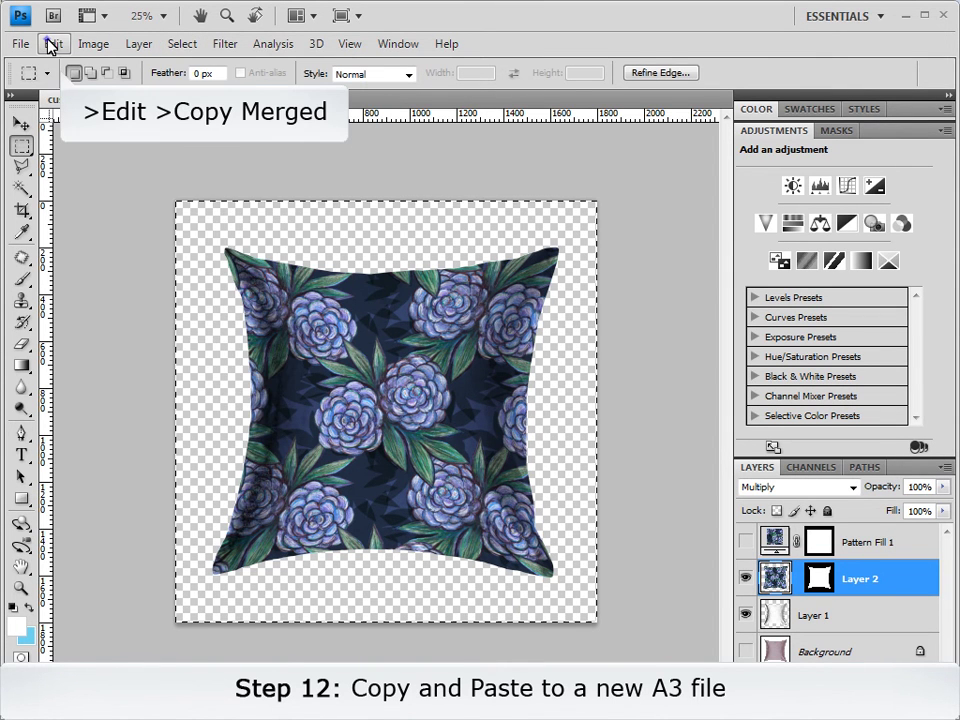
left_click(52, 43)
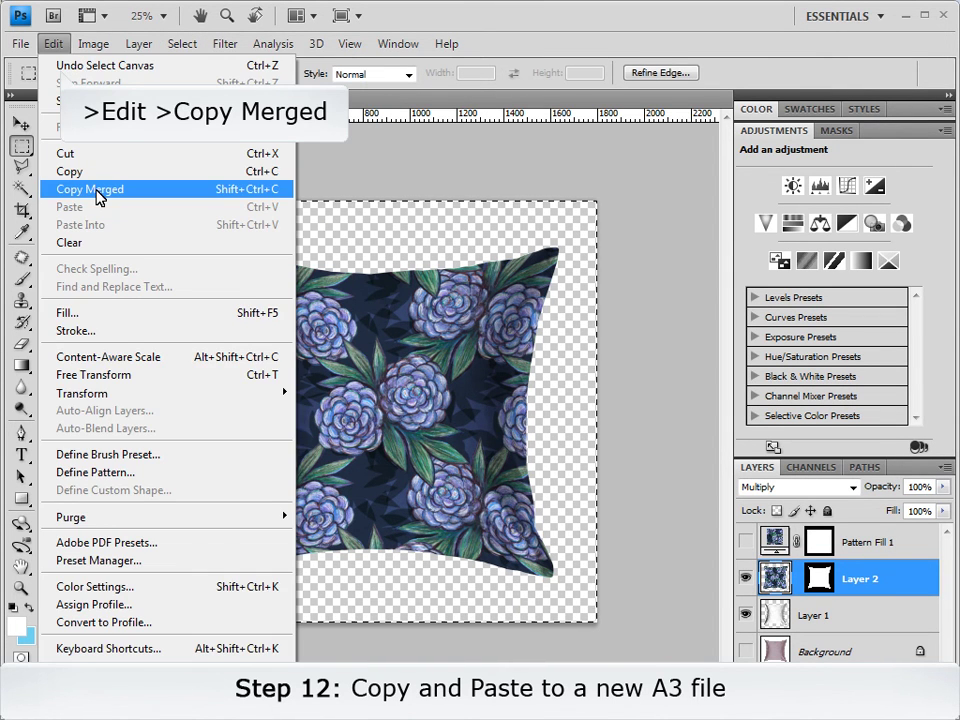
left_click(95, 190)
Create a new white document with the International Paper A3 preset
left_click(20, 47)
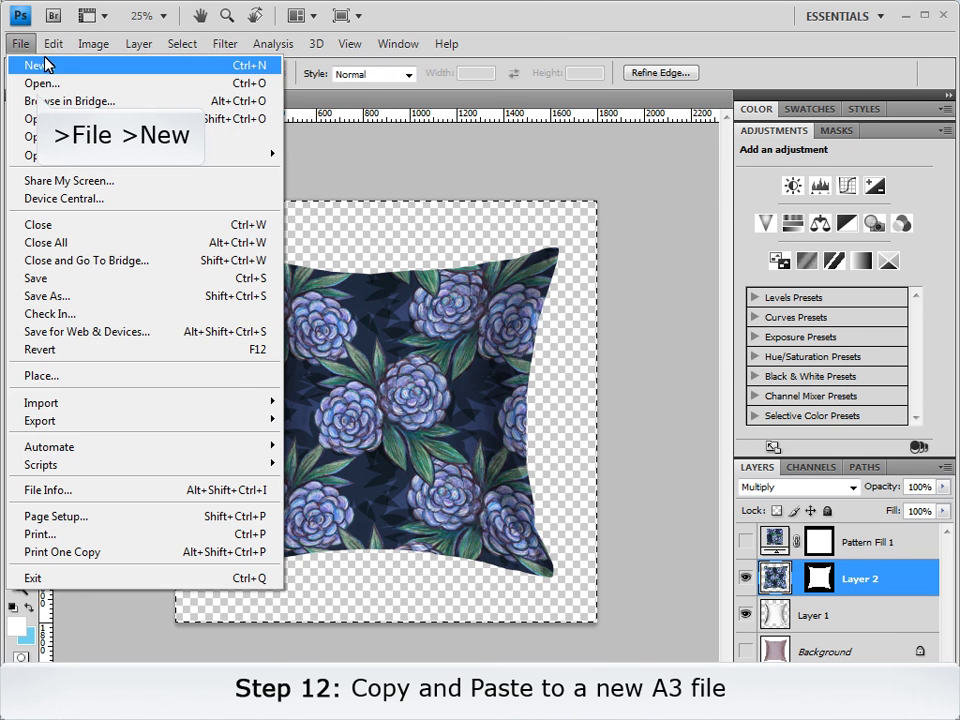
left_click(48, 66)
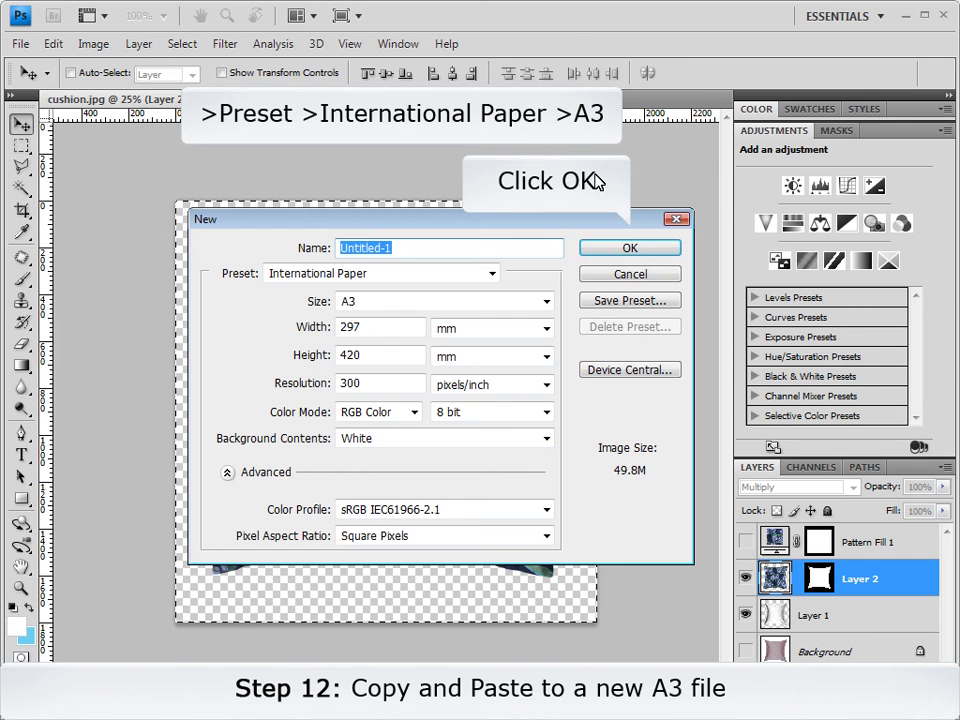
left_click(622, 248)
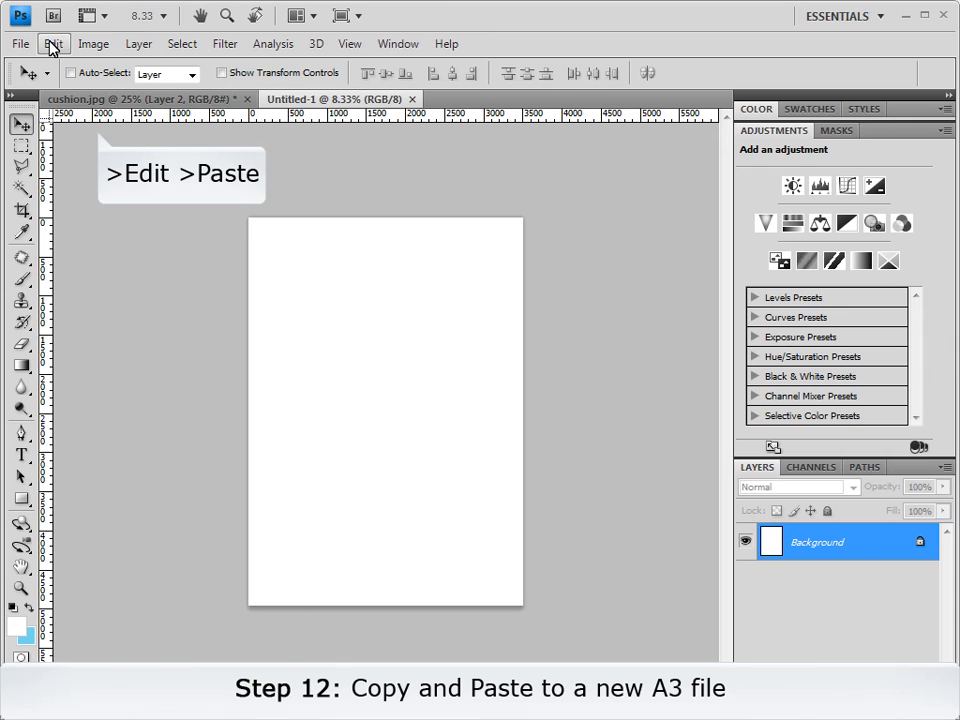
Paste the patterned cushion as Layer 1 and drag it toward the A3 page's upper left
left_click(50, 43)
left_click(84, 212)
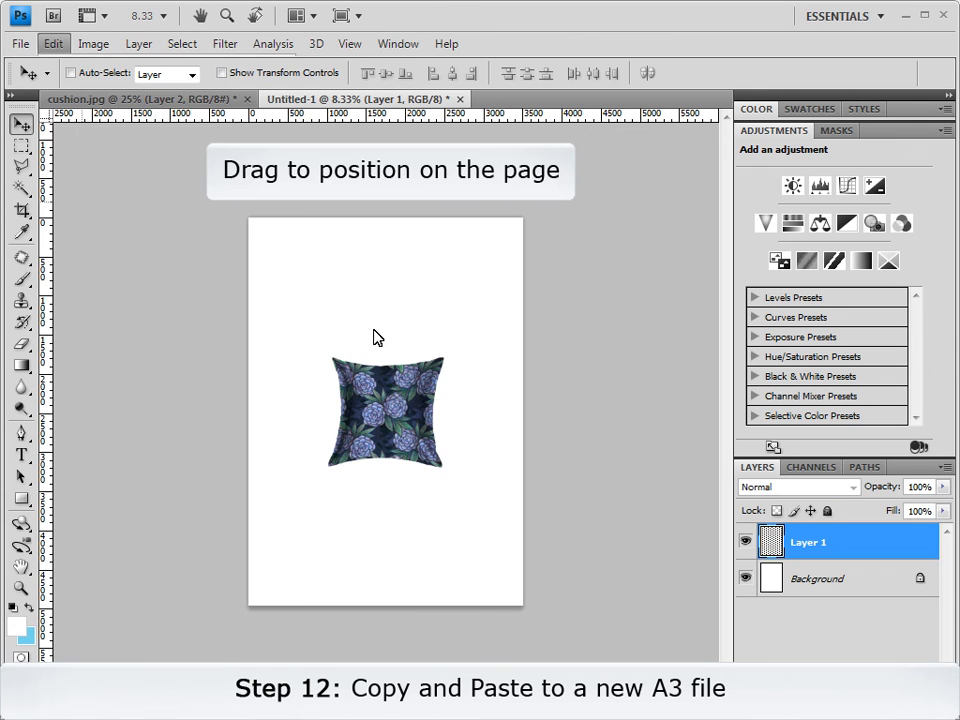
left_click_drag(390, 417, 345, 313)
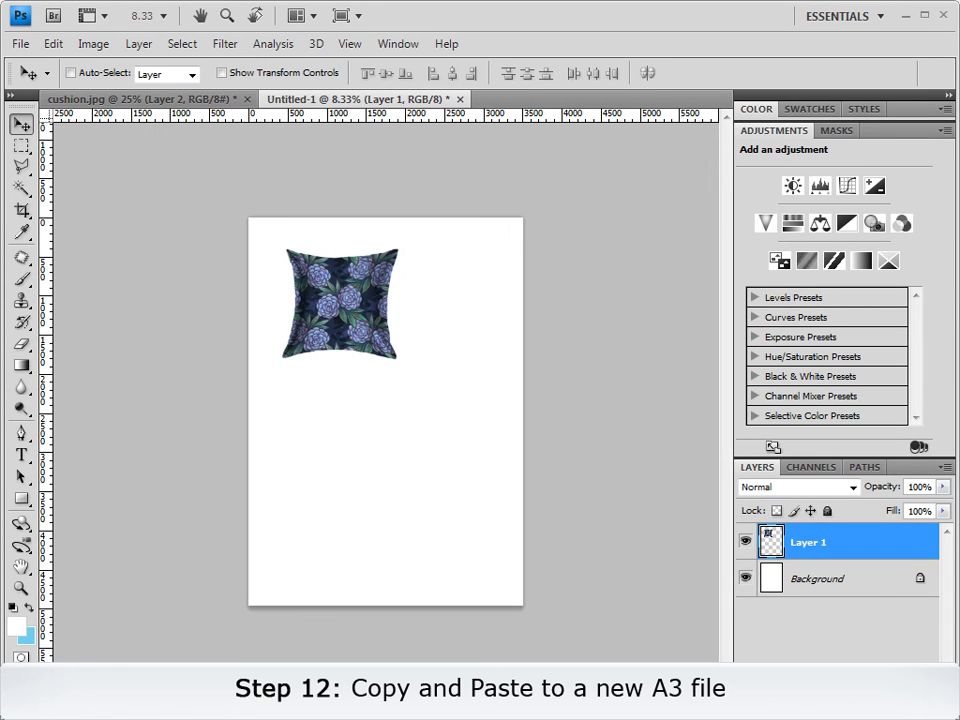